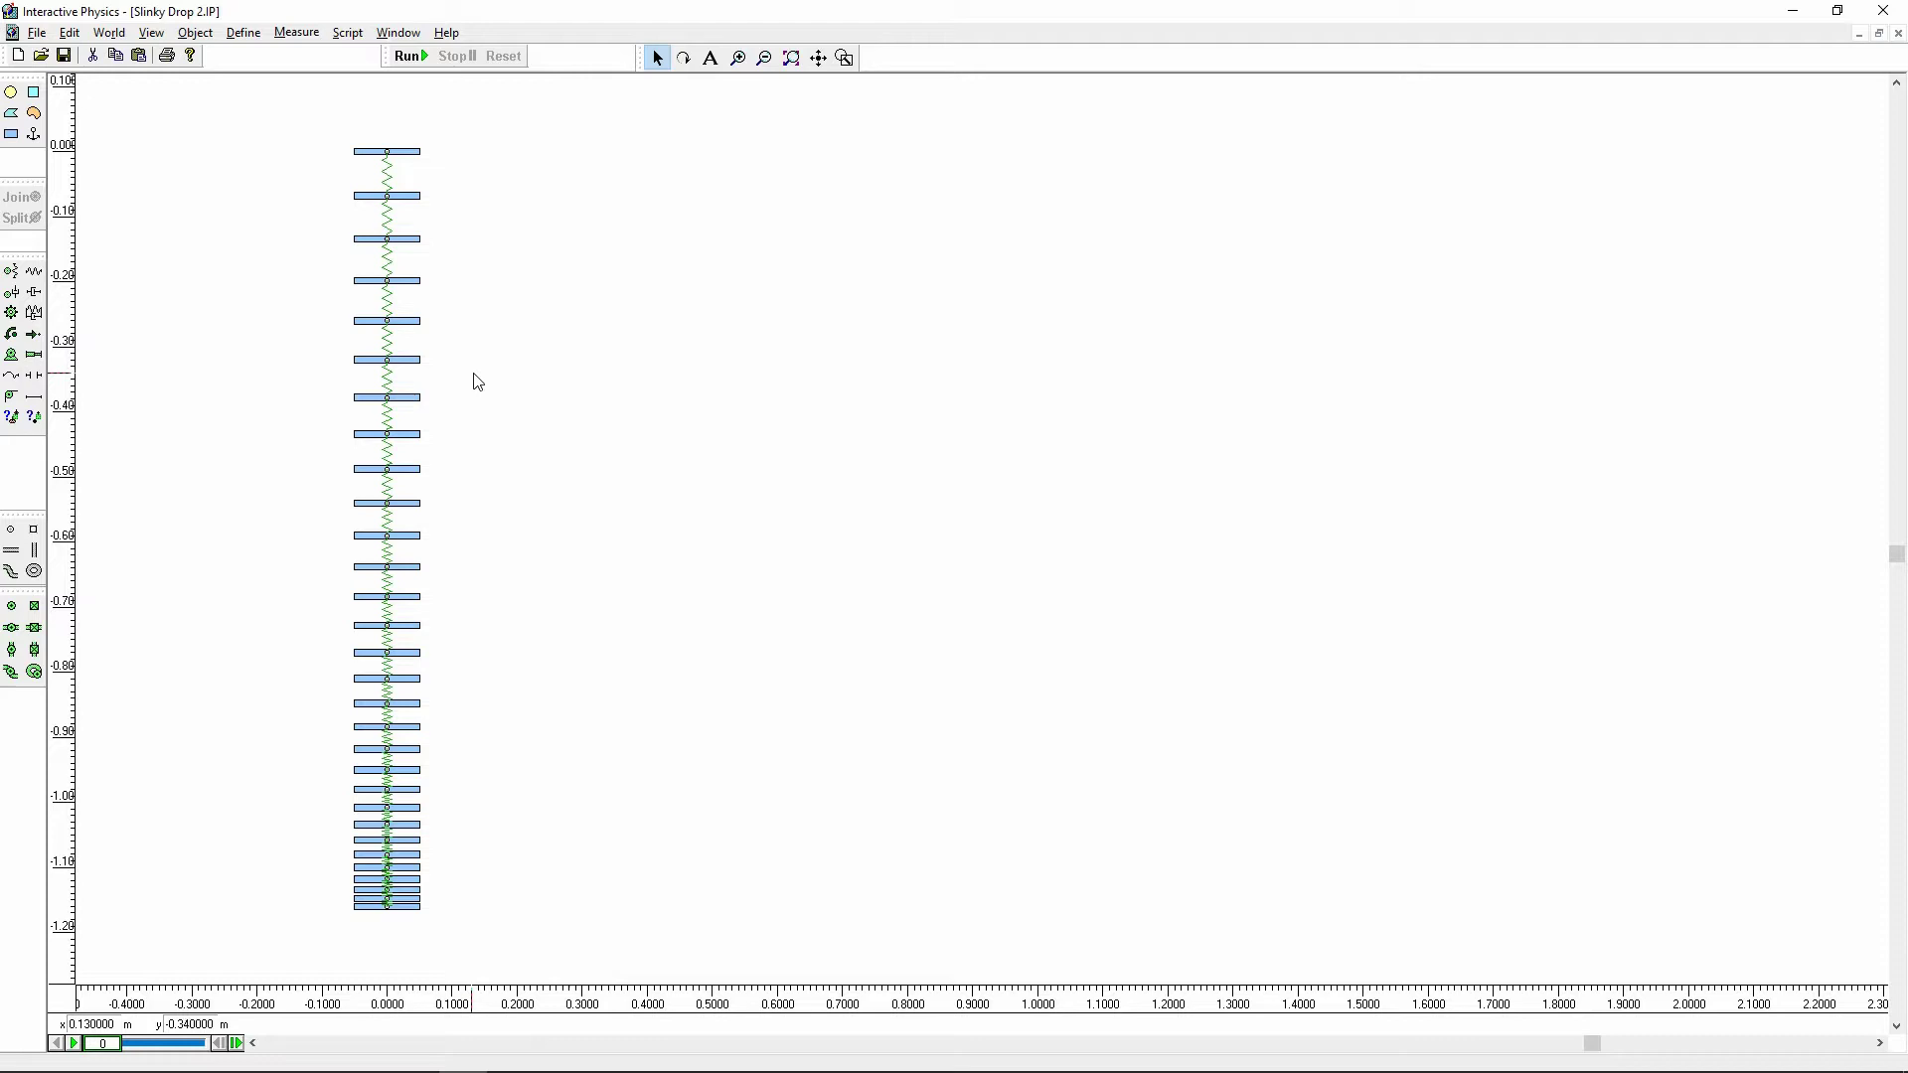
- Run the Slinky Drop 3 model to test the slinky drop
click(409, 56)
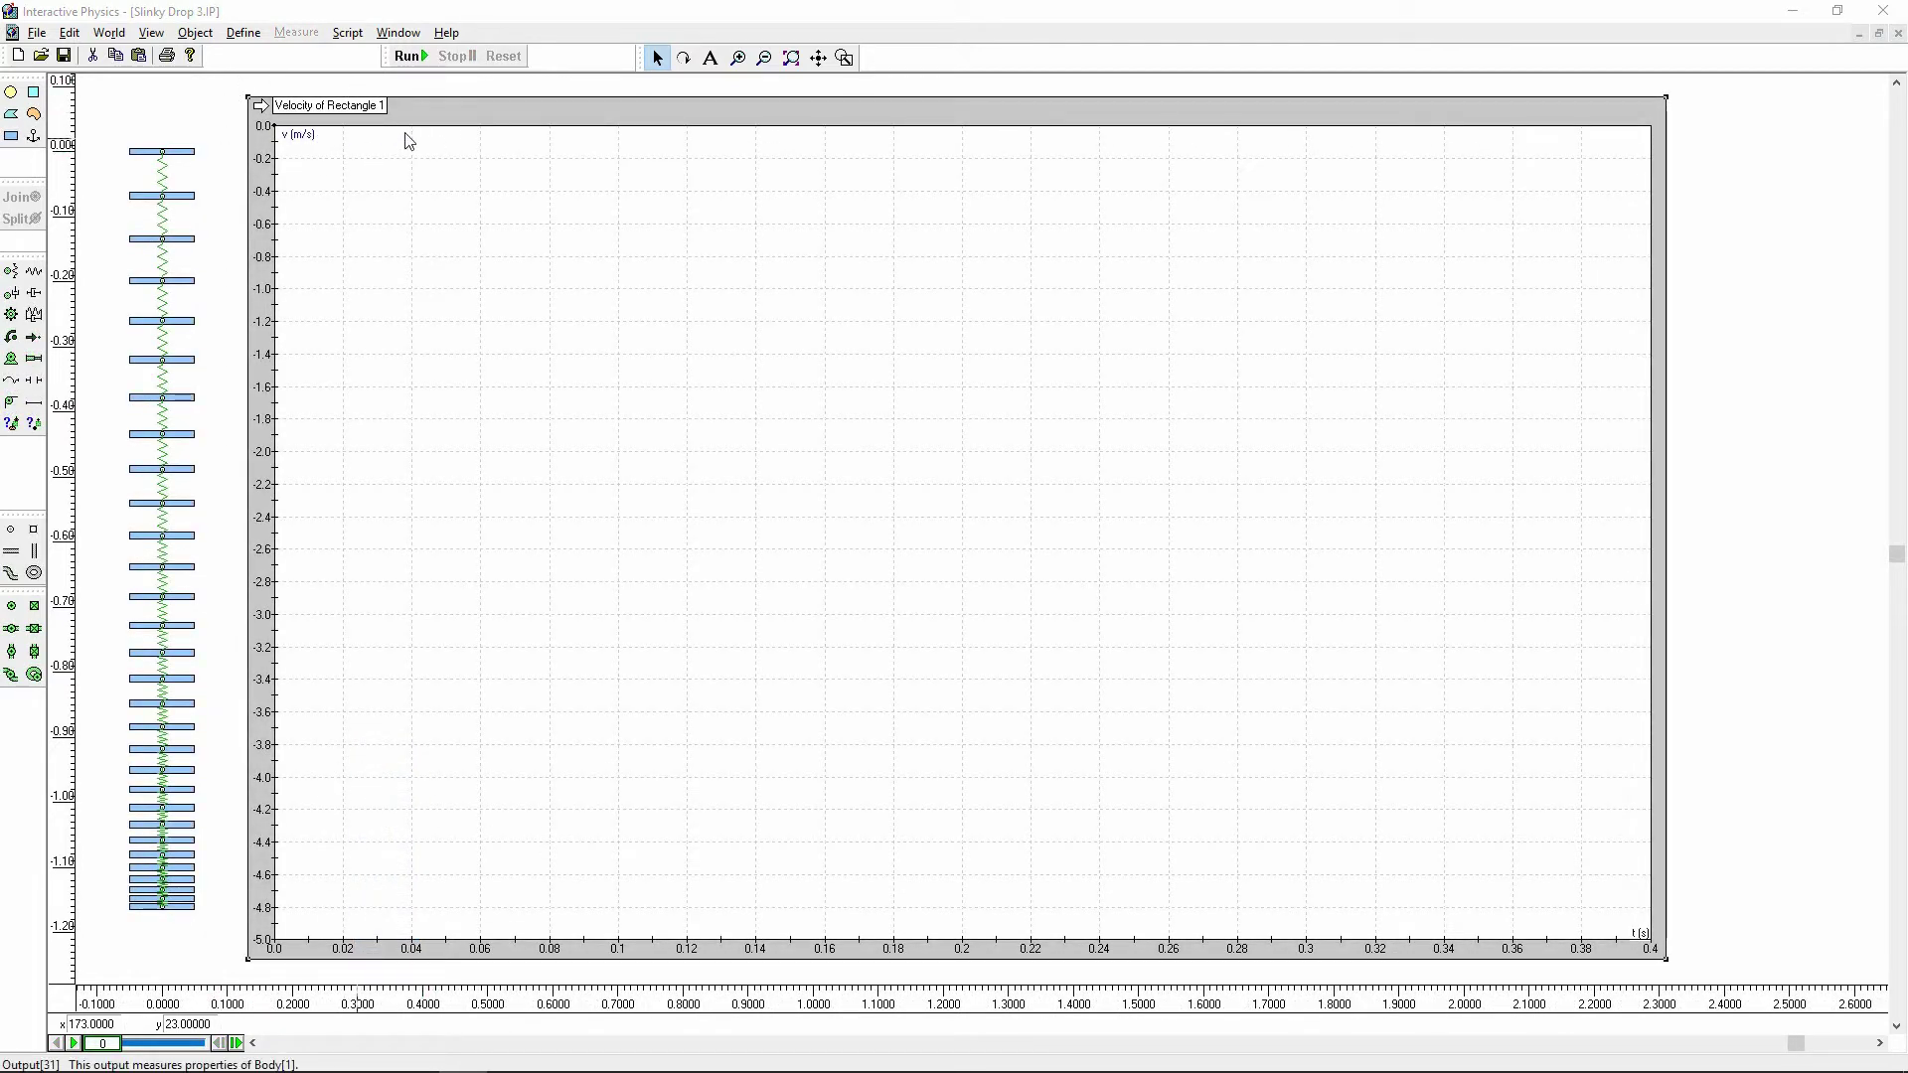
- Select then deselect the top rectangle, and run until Rectangle 1's velocity reaches about −4 m/s
click(189, 152)
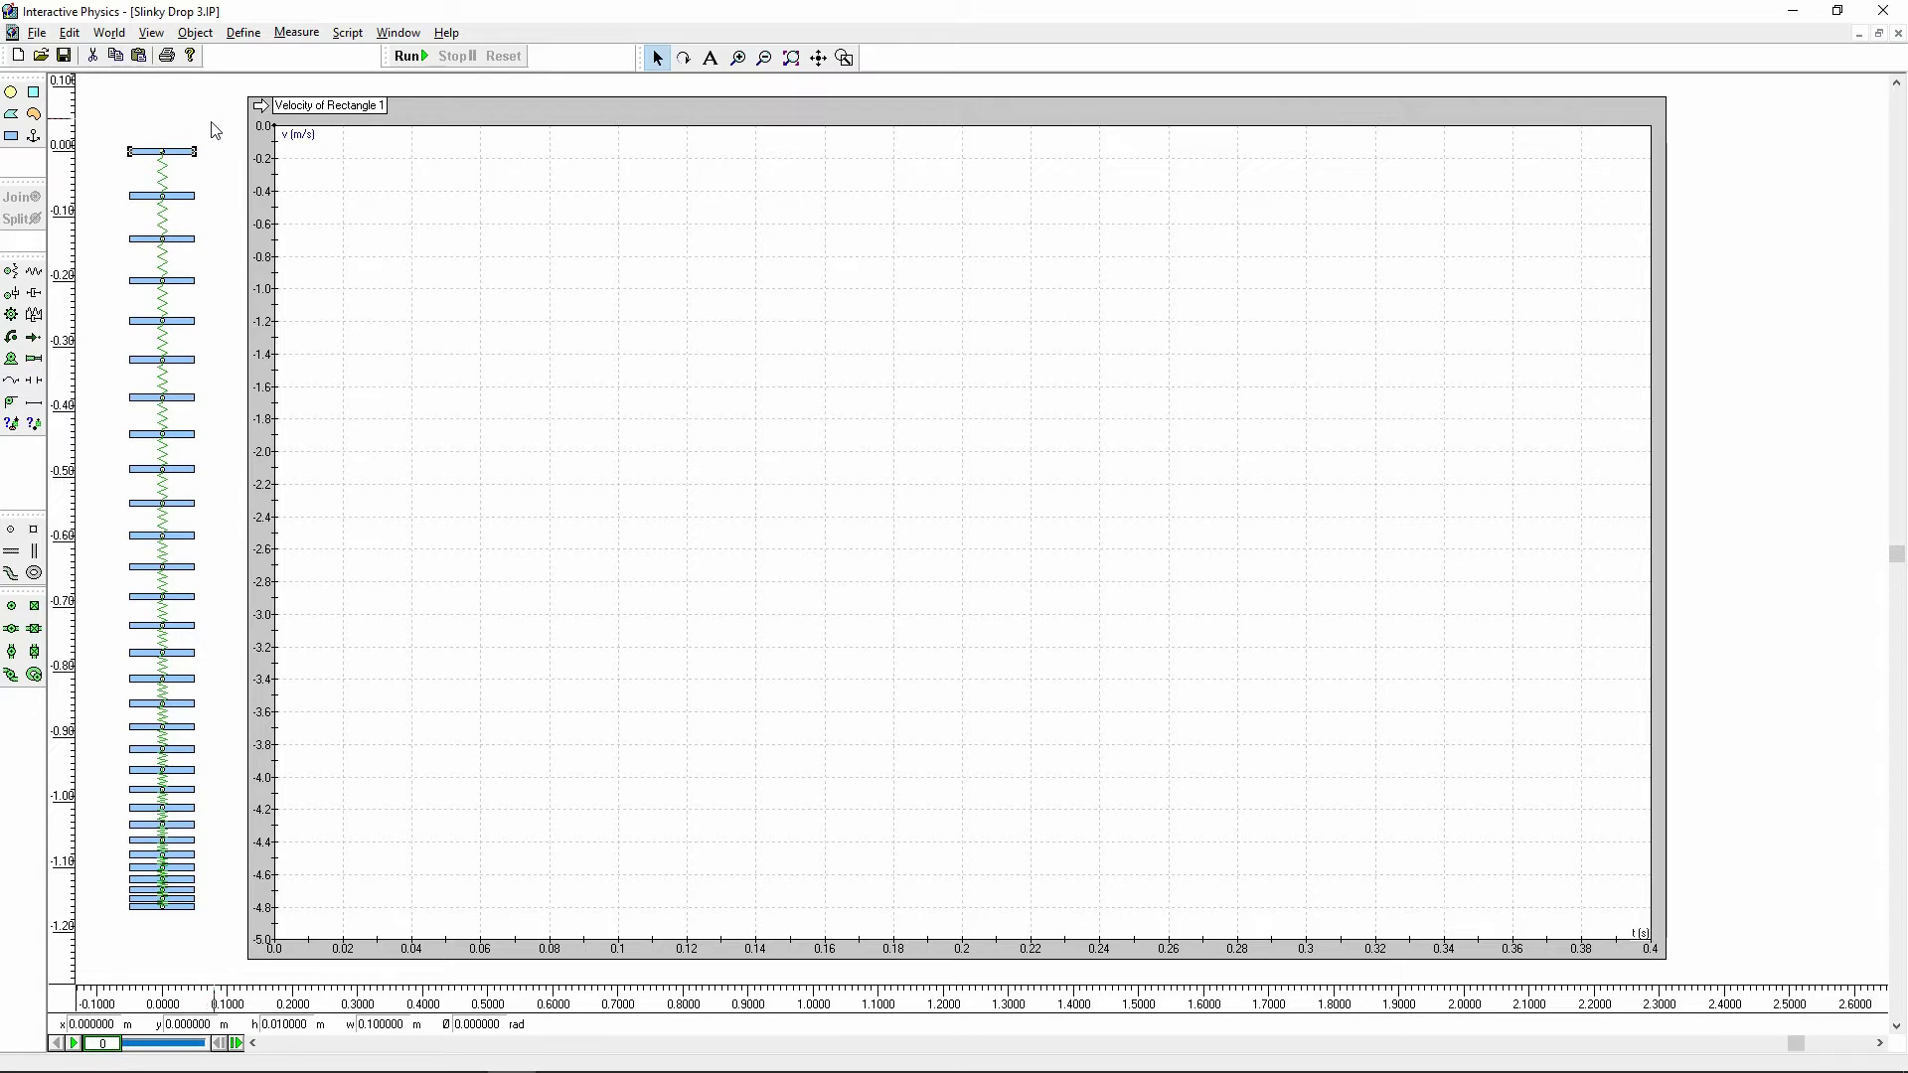
click(216, 130)
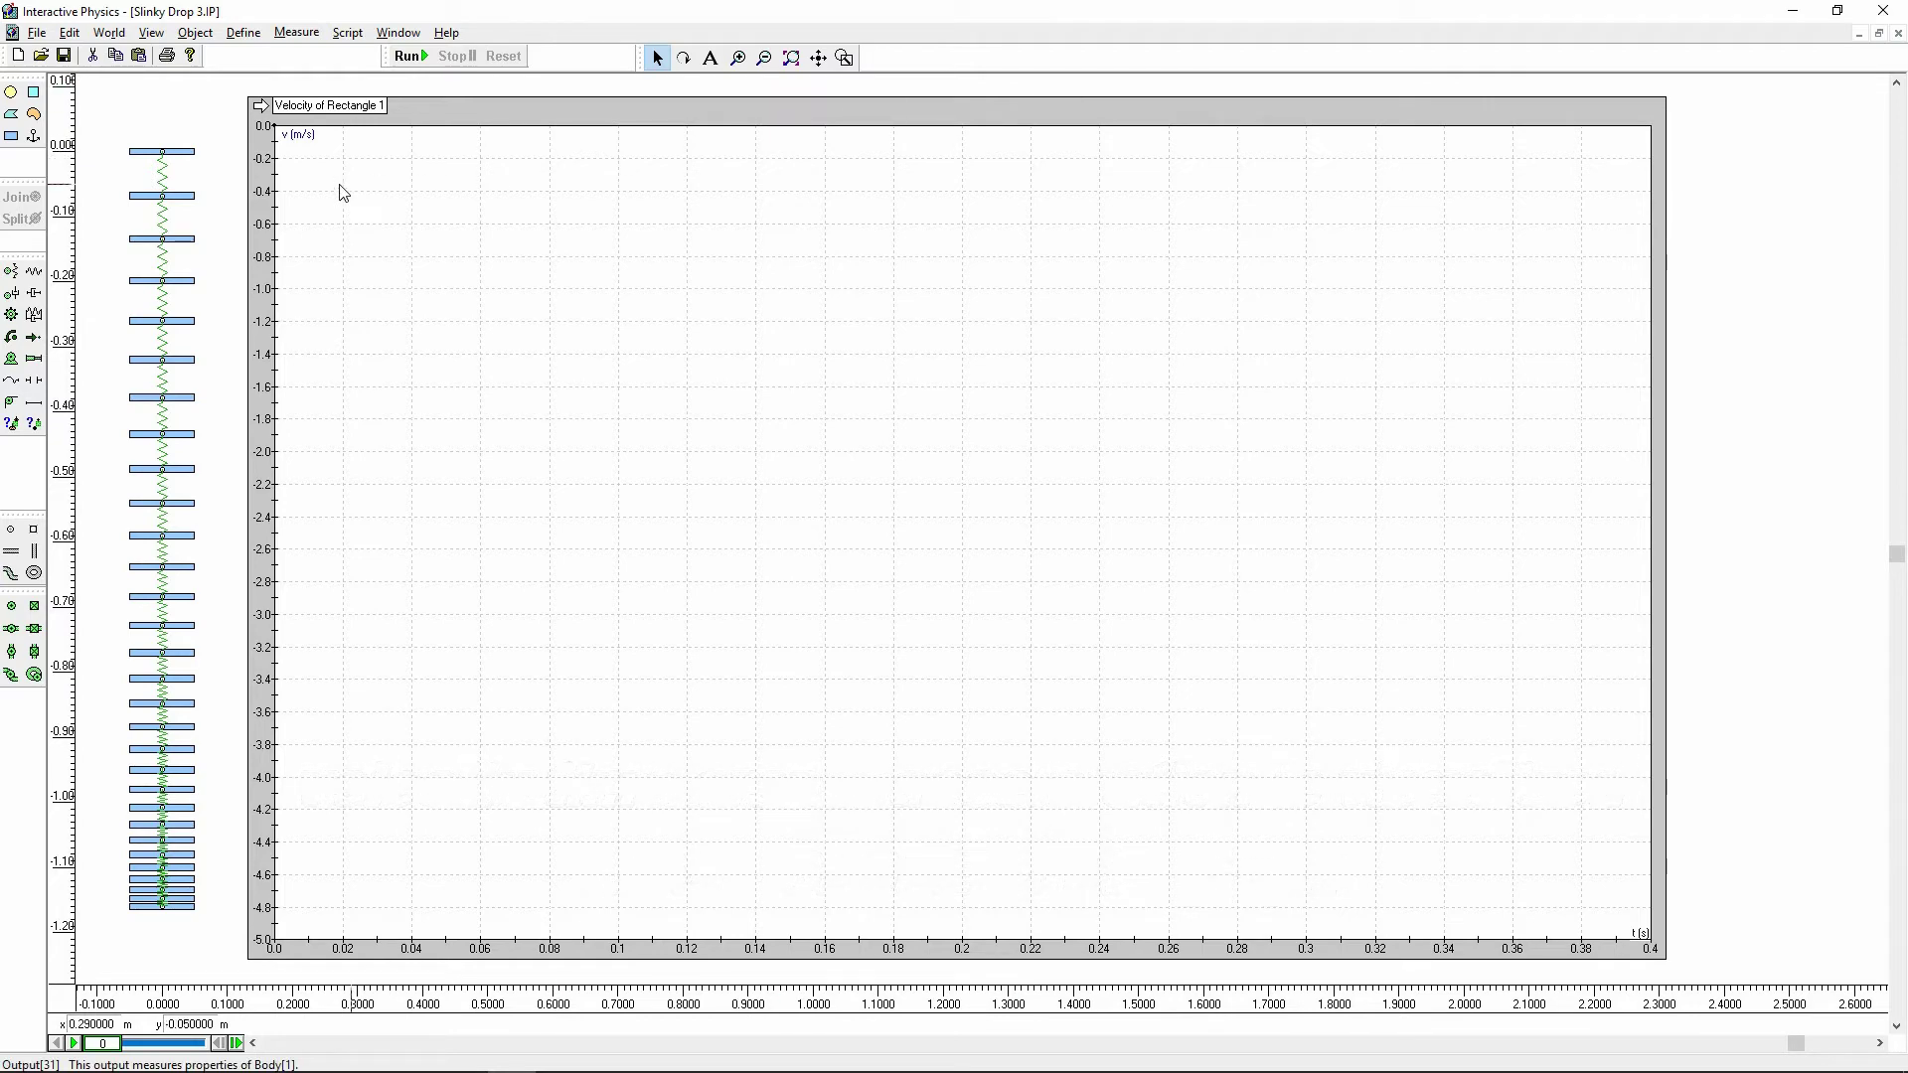
click(408, 56)
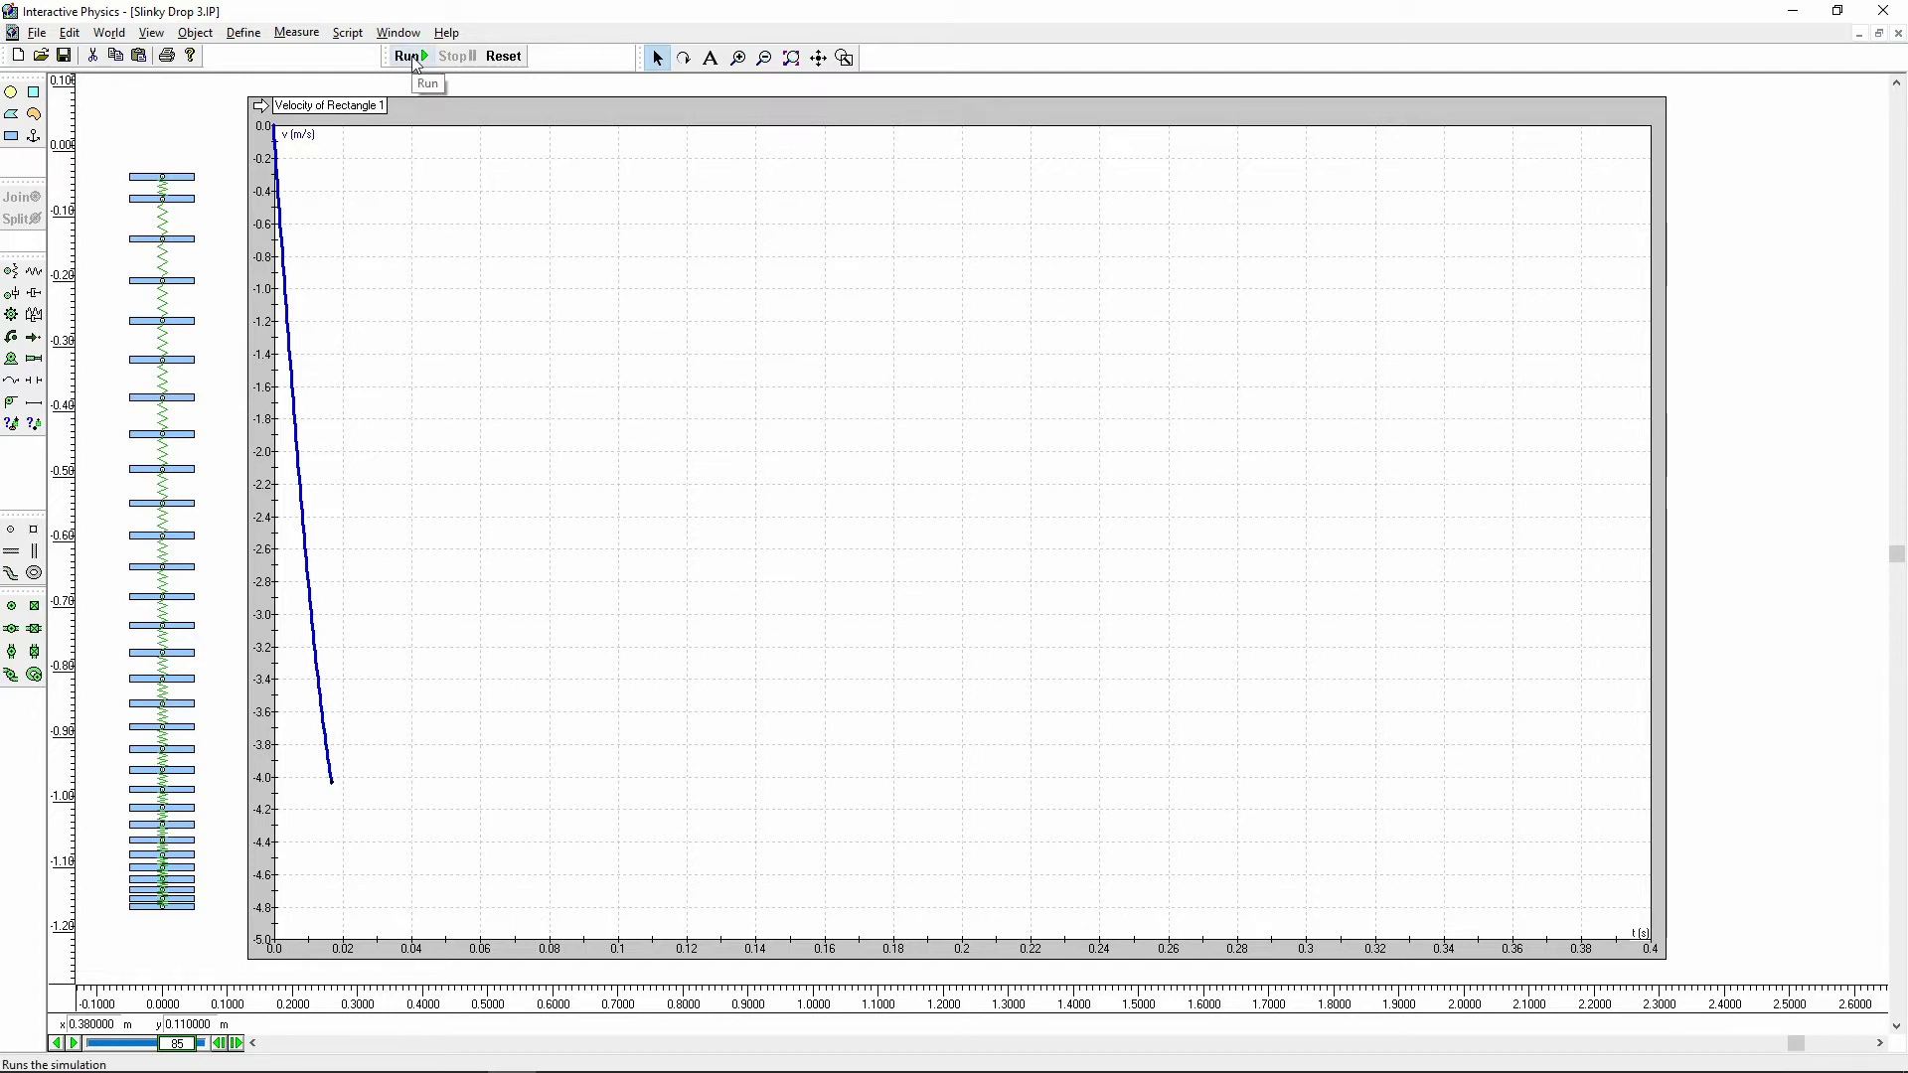
- Continue the simulation to extend the Rectangle 1 velocity graph
click(415, 63)
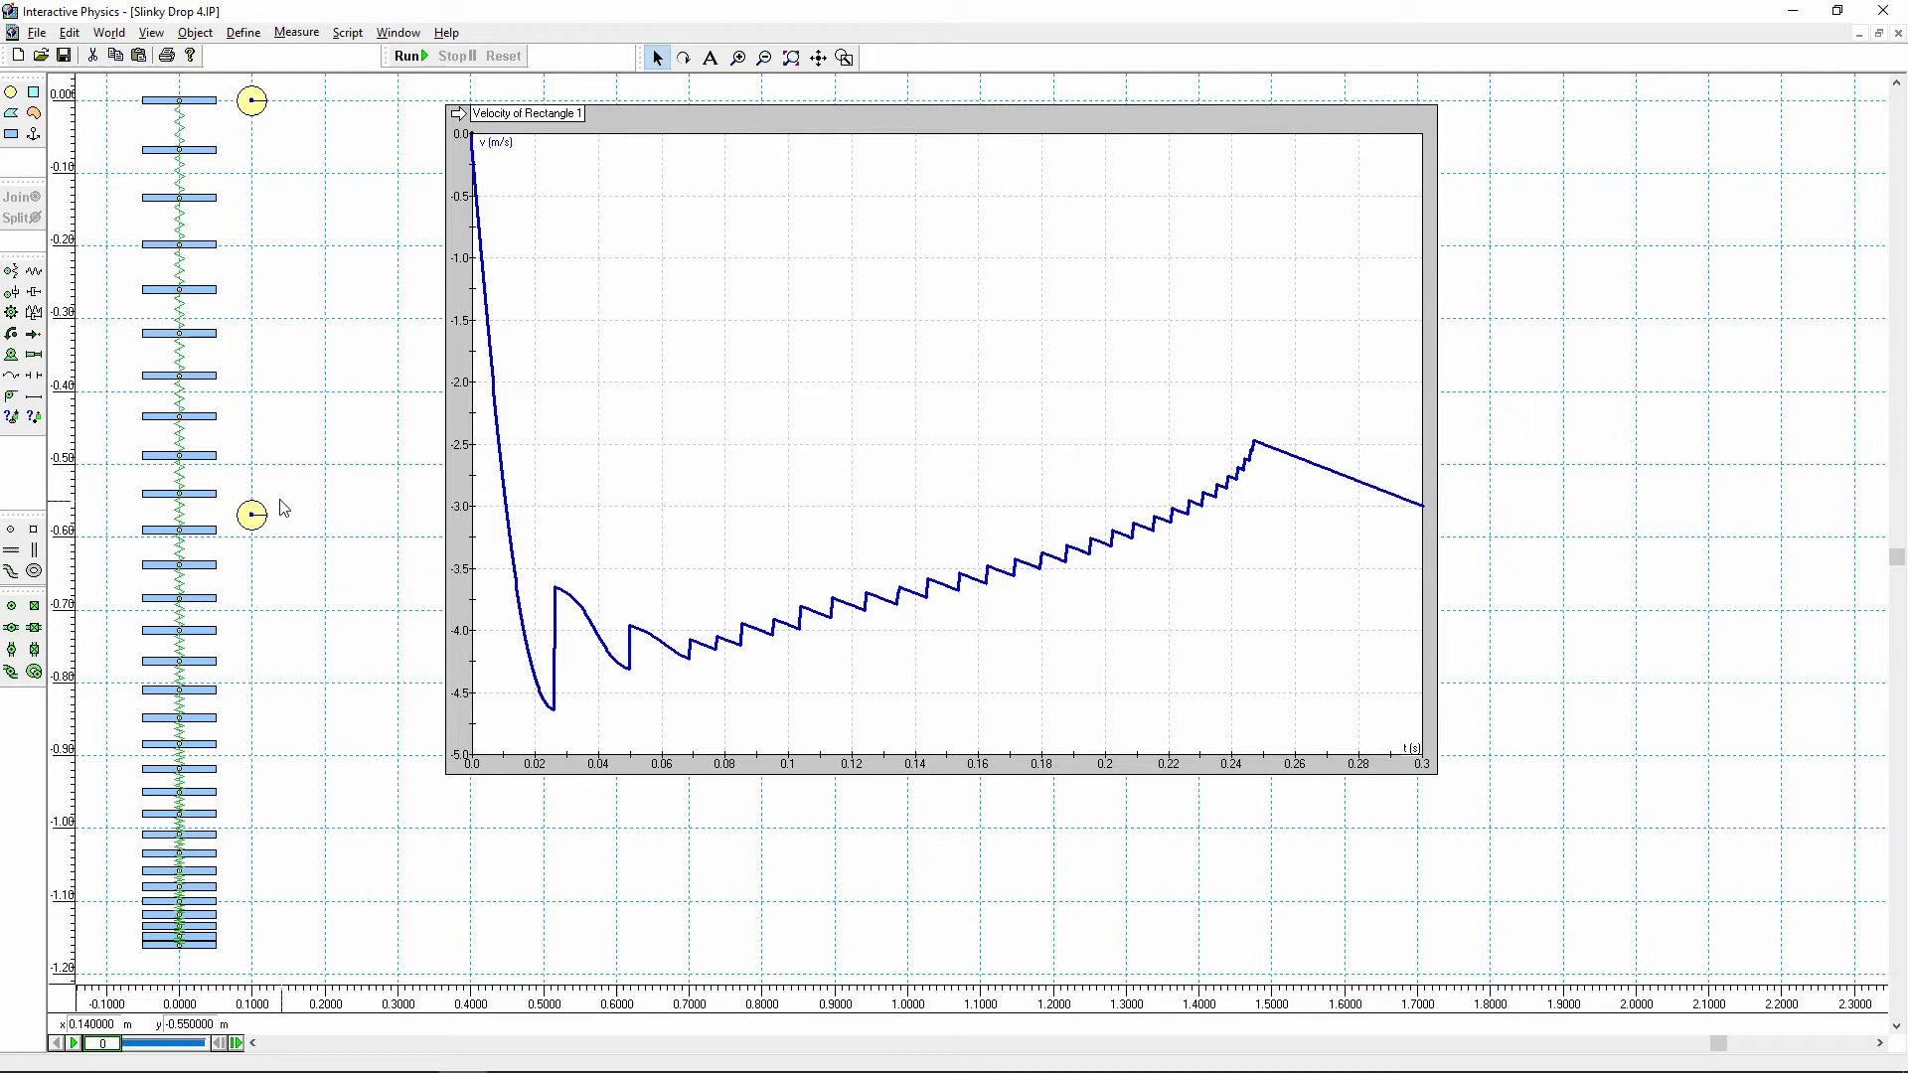
- Start the drop, pause to read both velocity meters, then resume until the slinky collapses
click(407, 56)
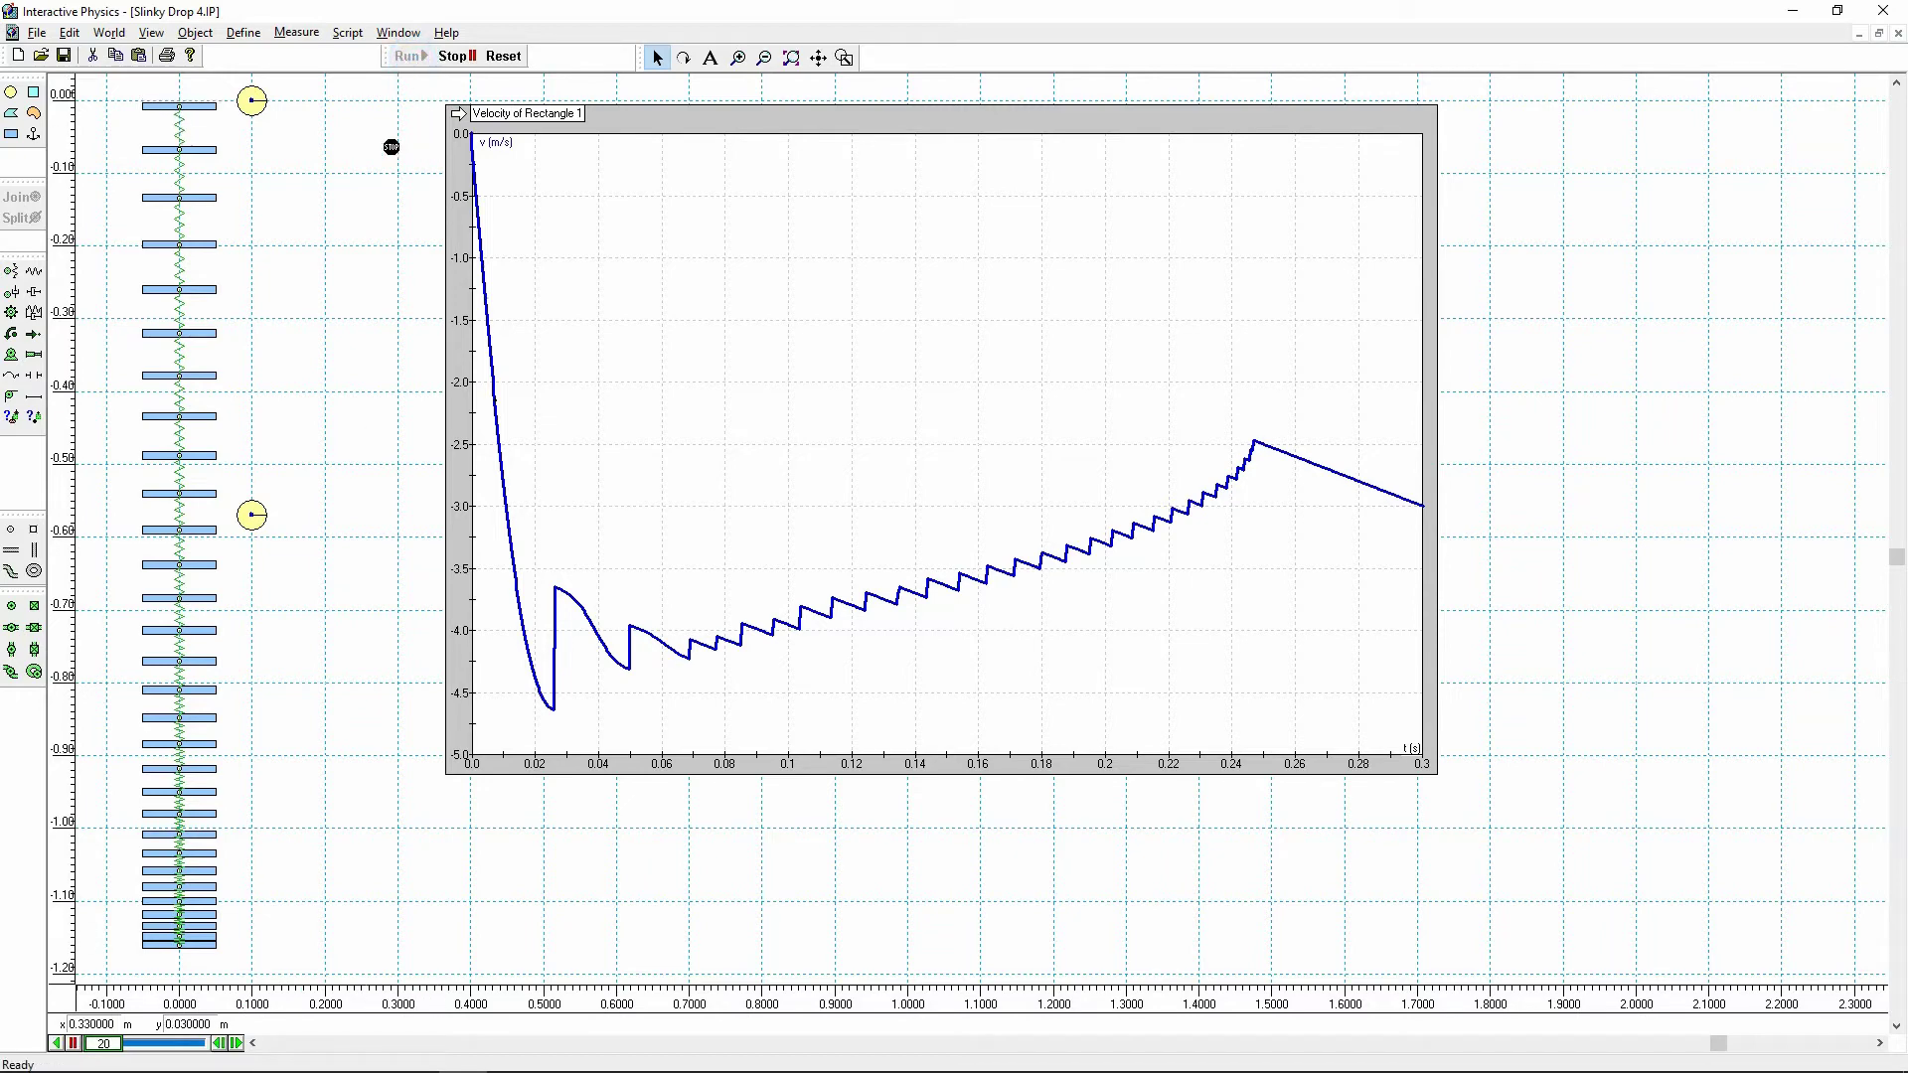
click(369, 222)
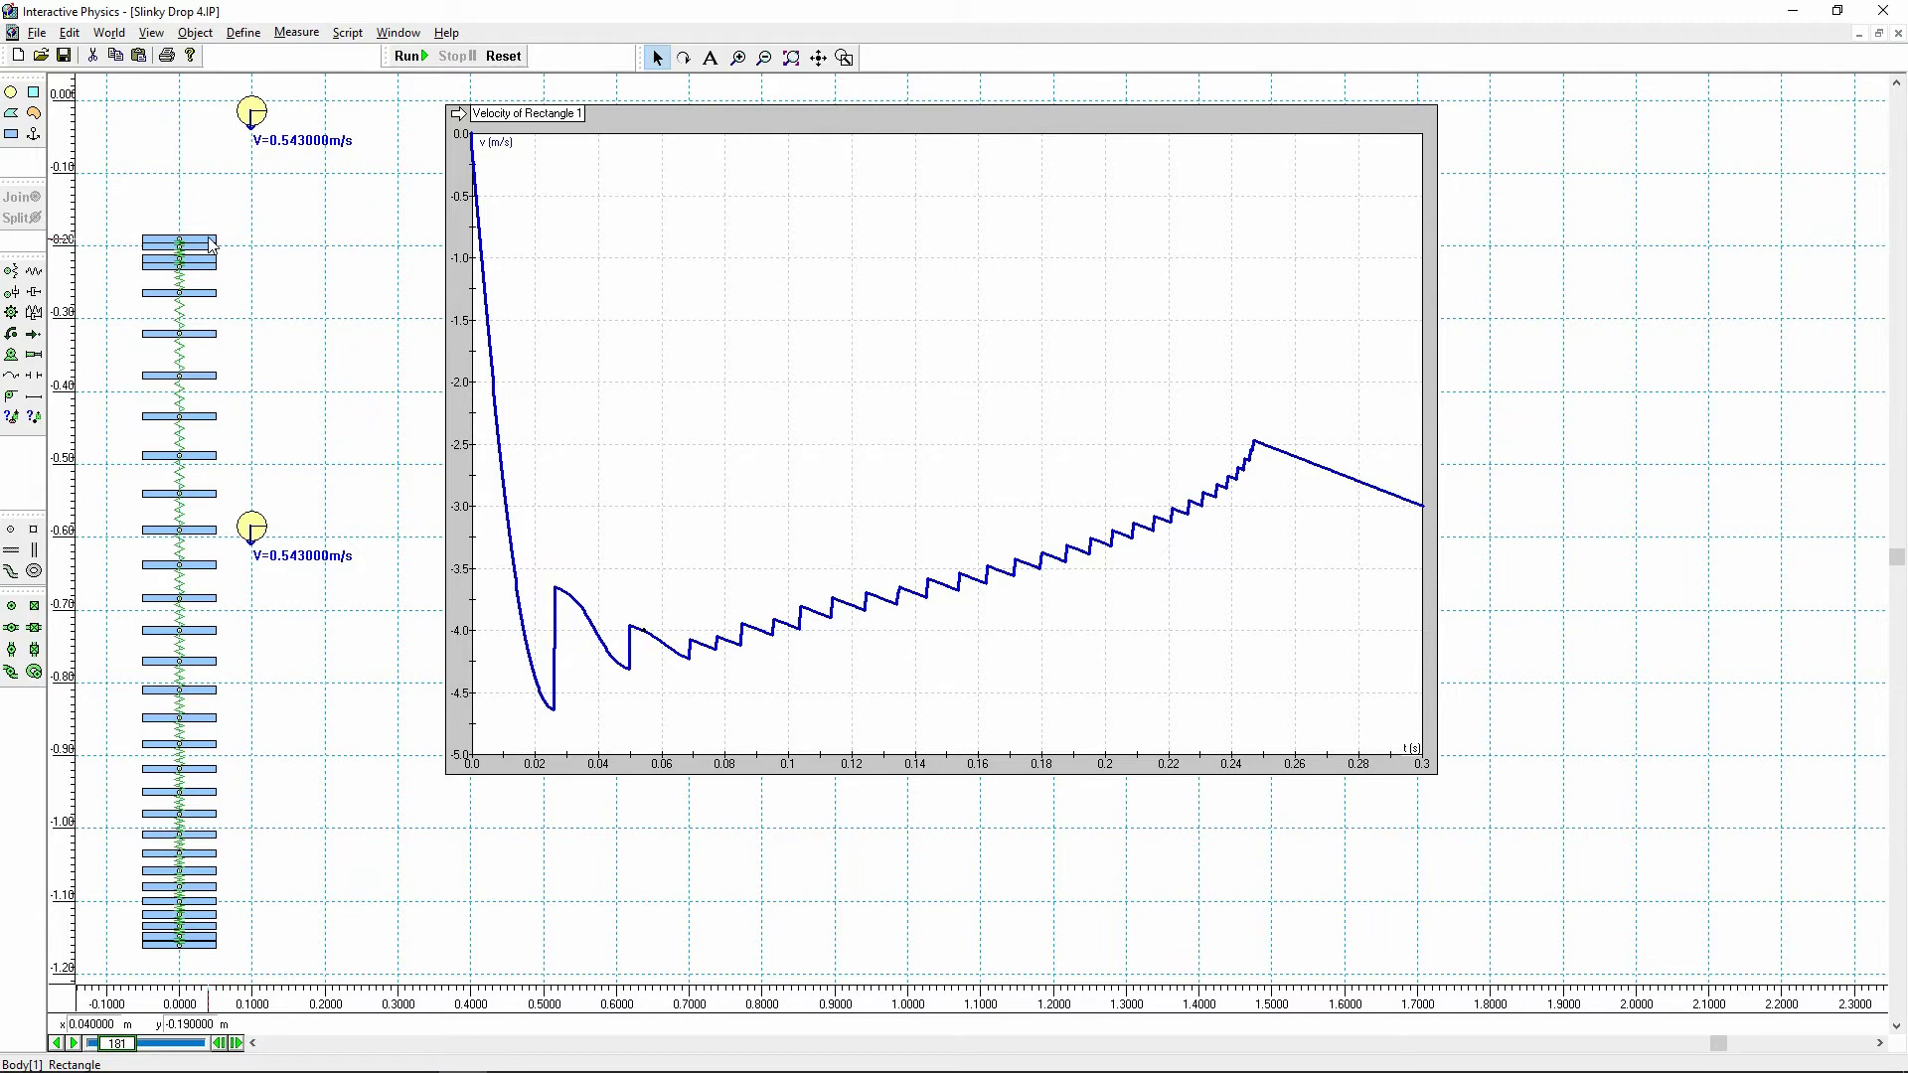
click(407, 57)
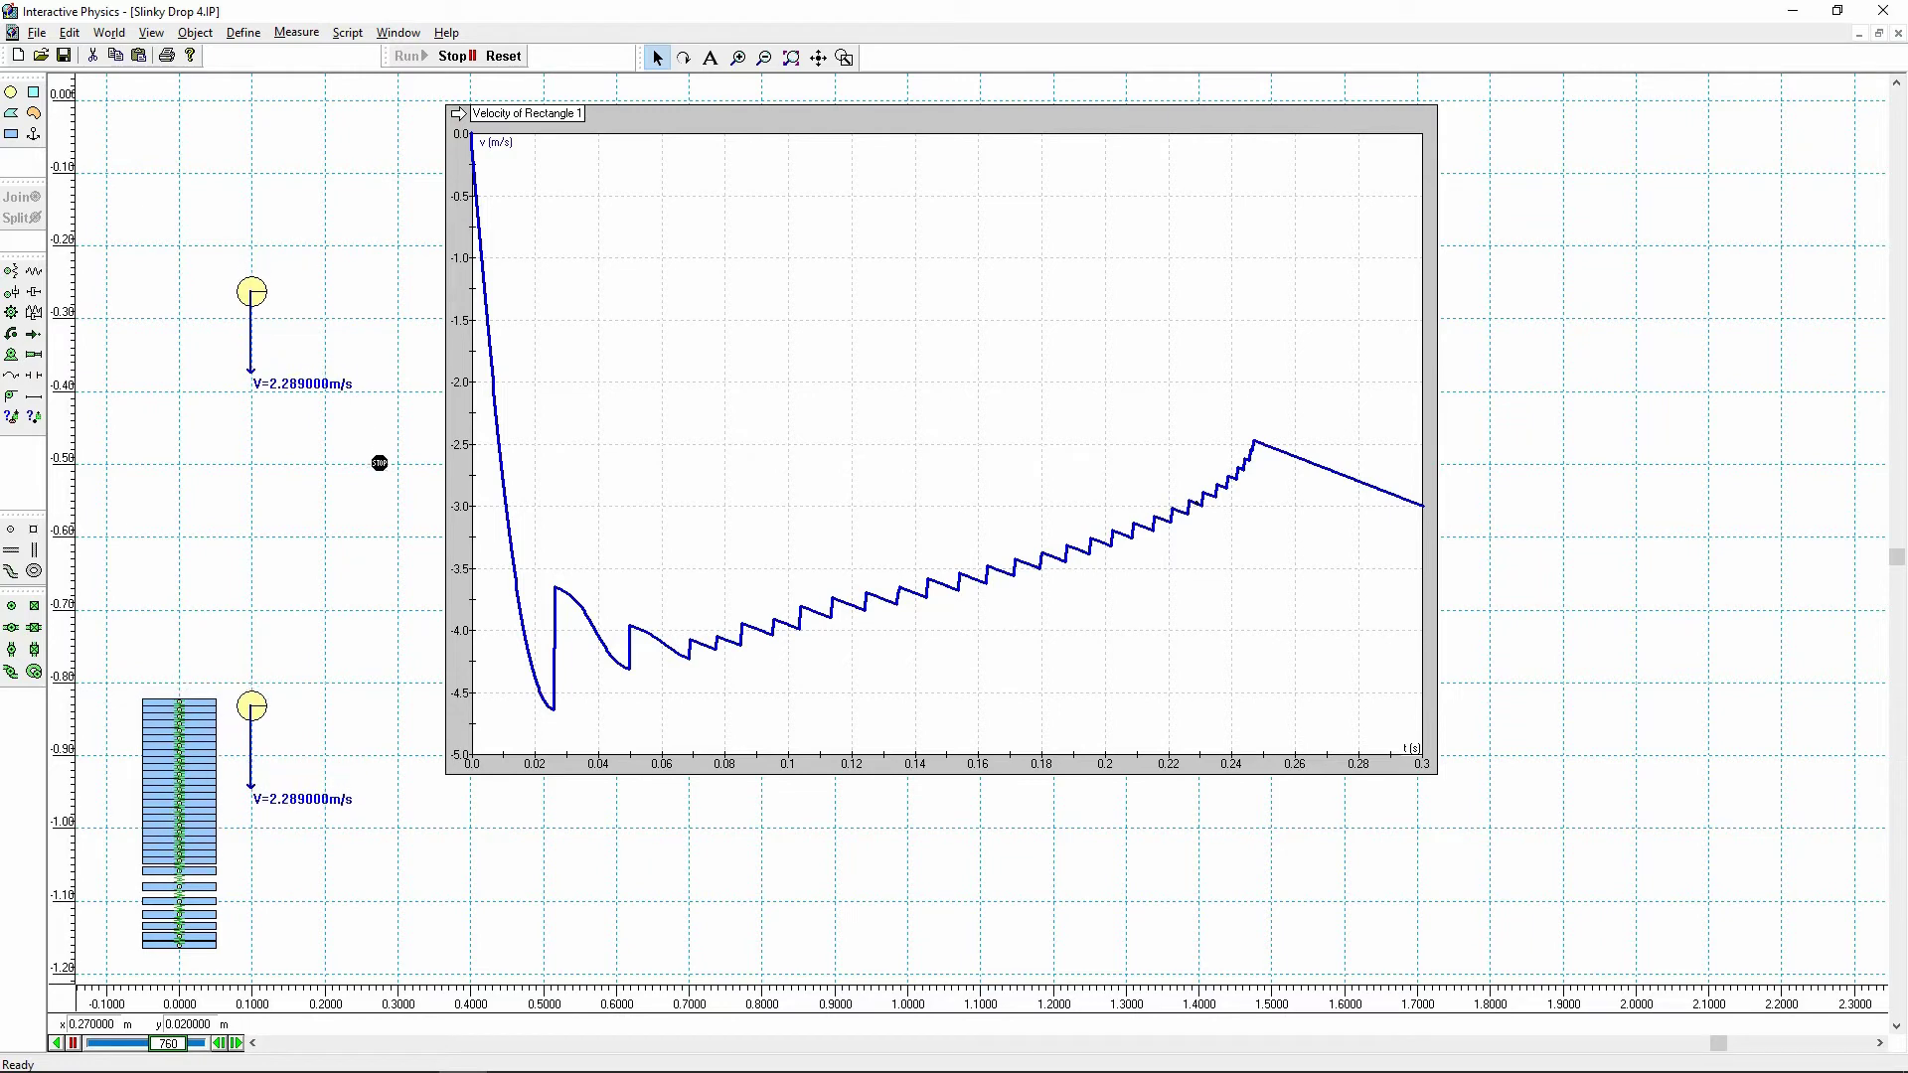
- Stop the simulation at frame 933 with both velocity meters reading 2.799 m/s
click(371, 532)
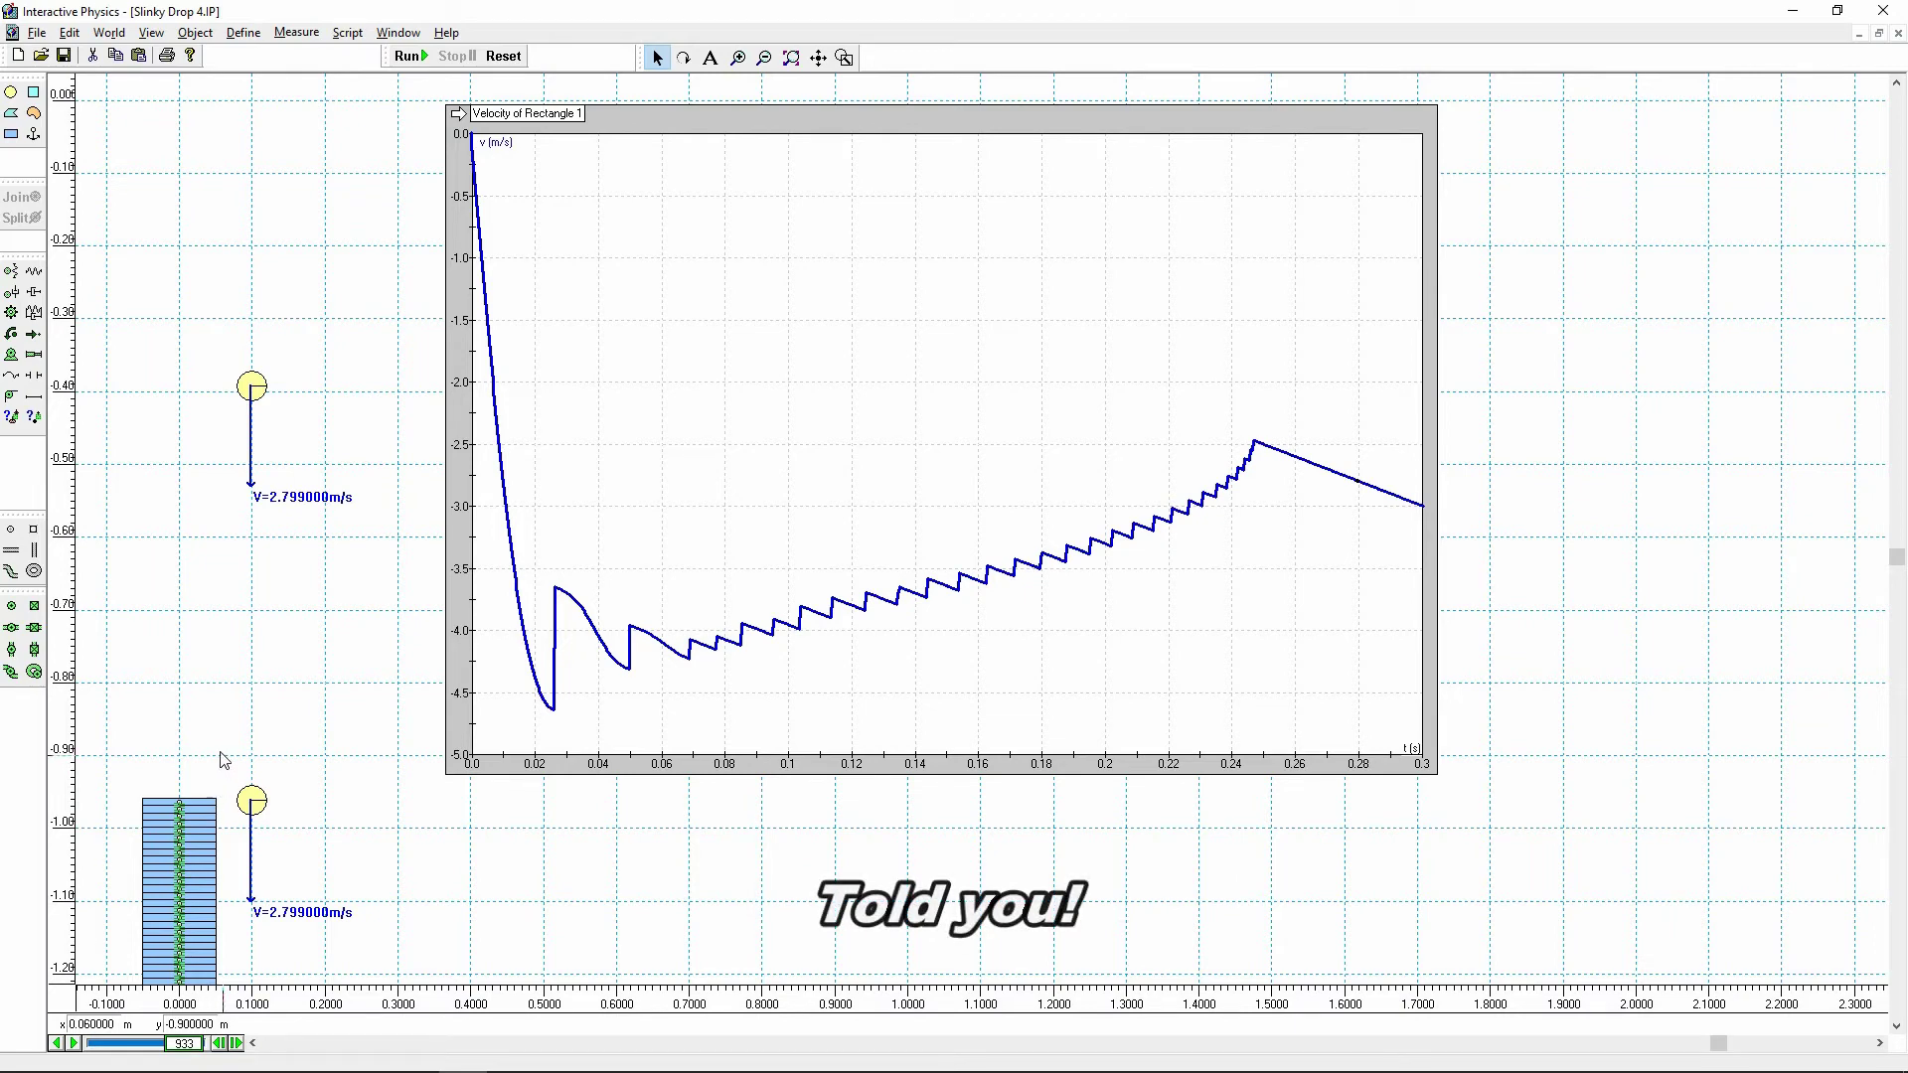
- Reset the slinky to its starting position and switch over to the slow-mo video window
key(ctrl+t)
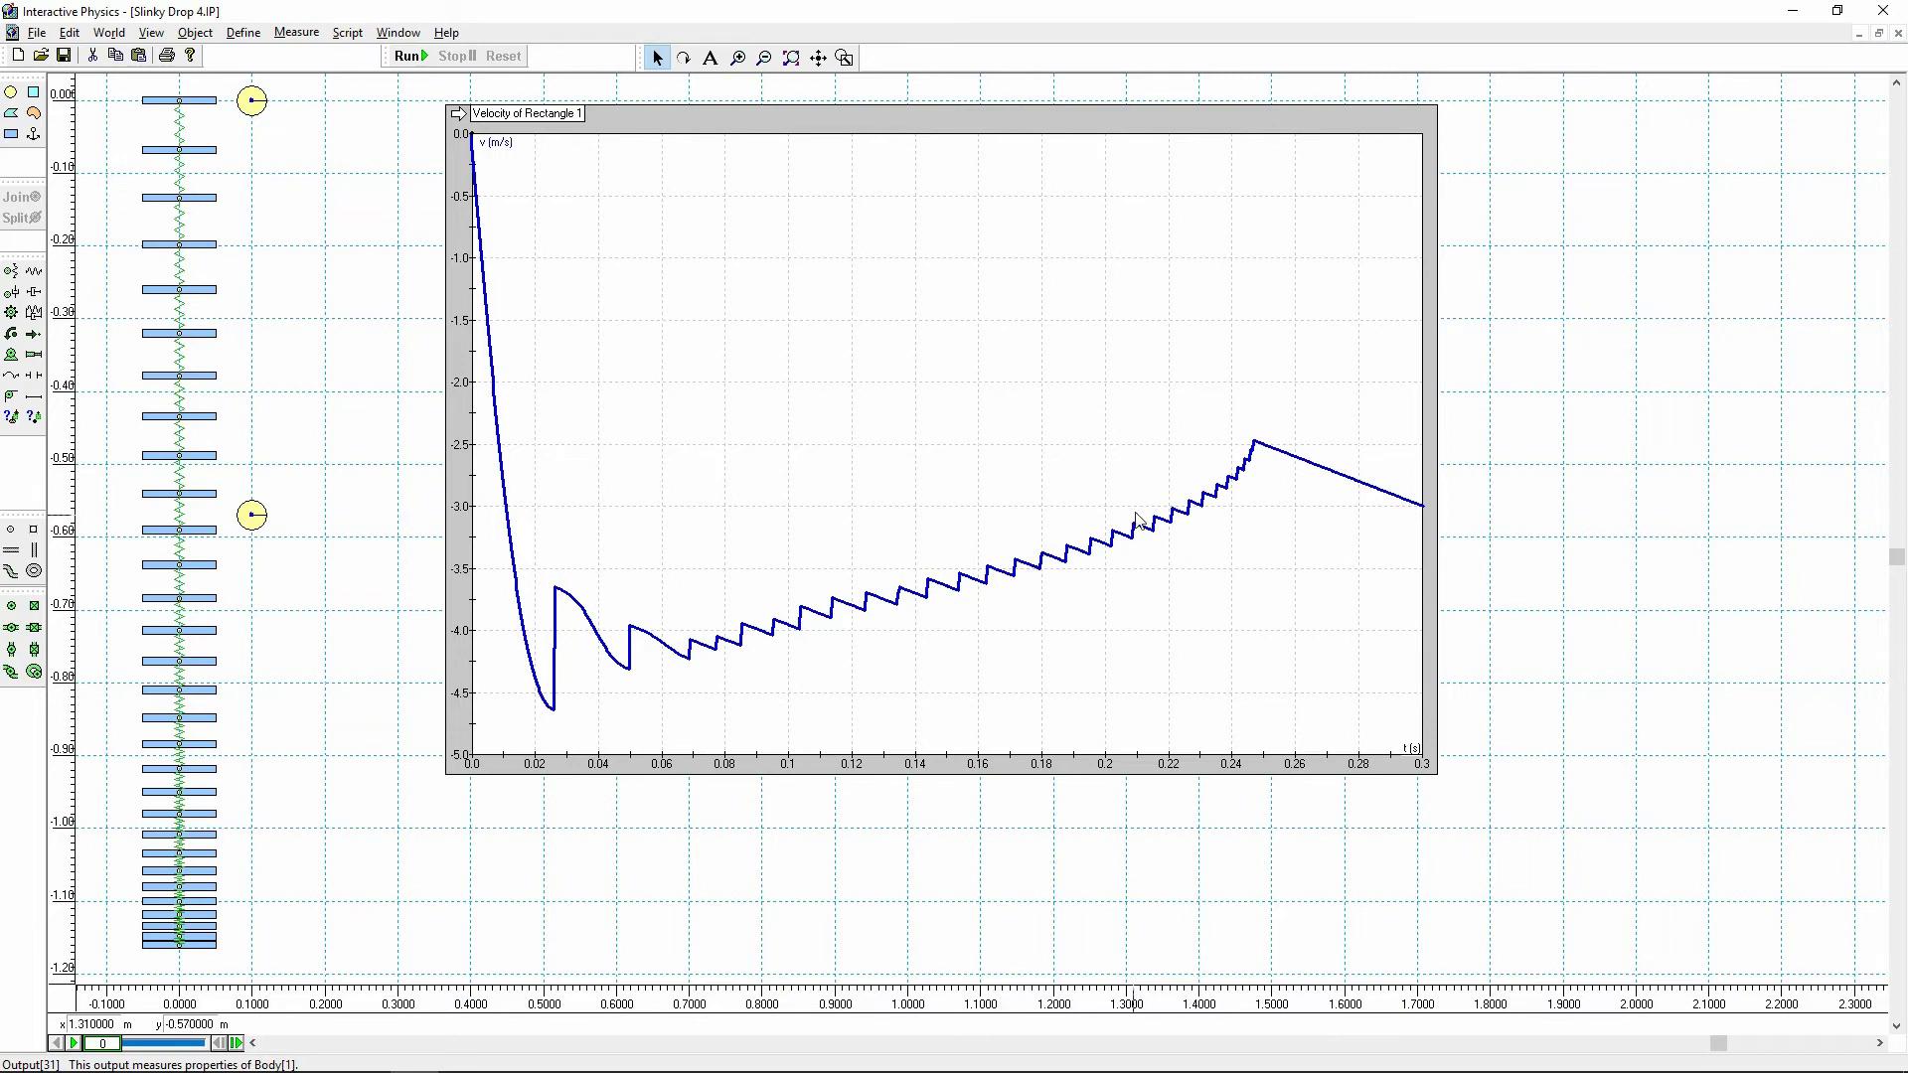
key(alt+Tab)
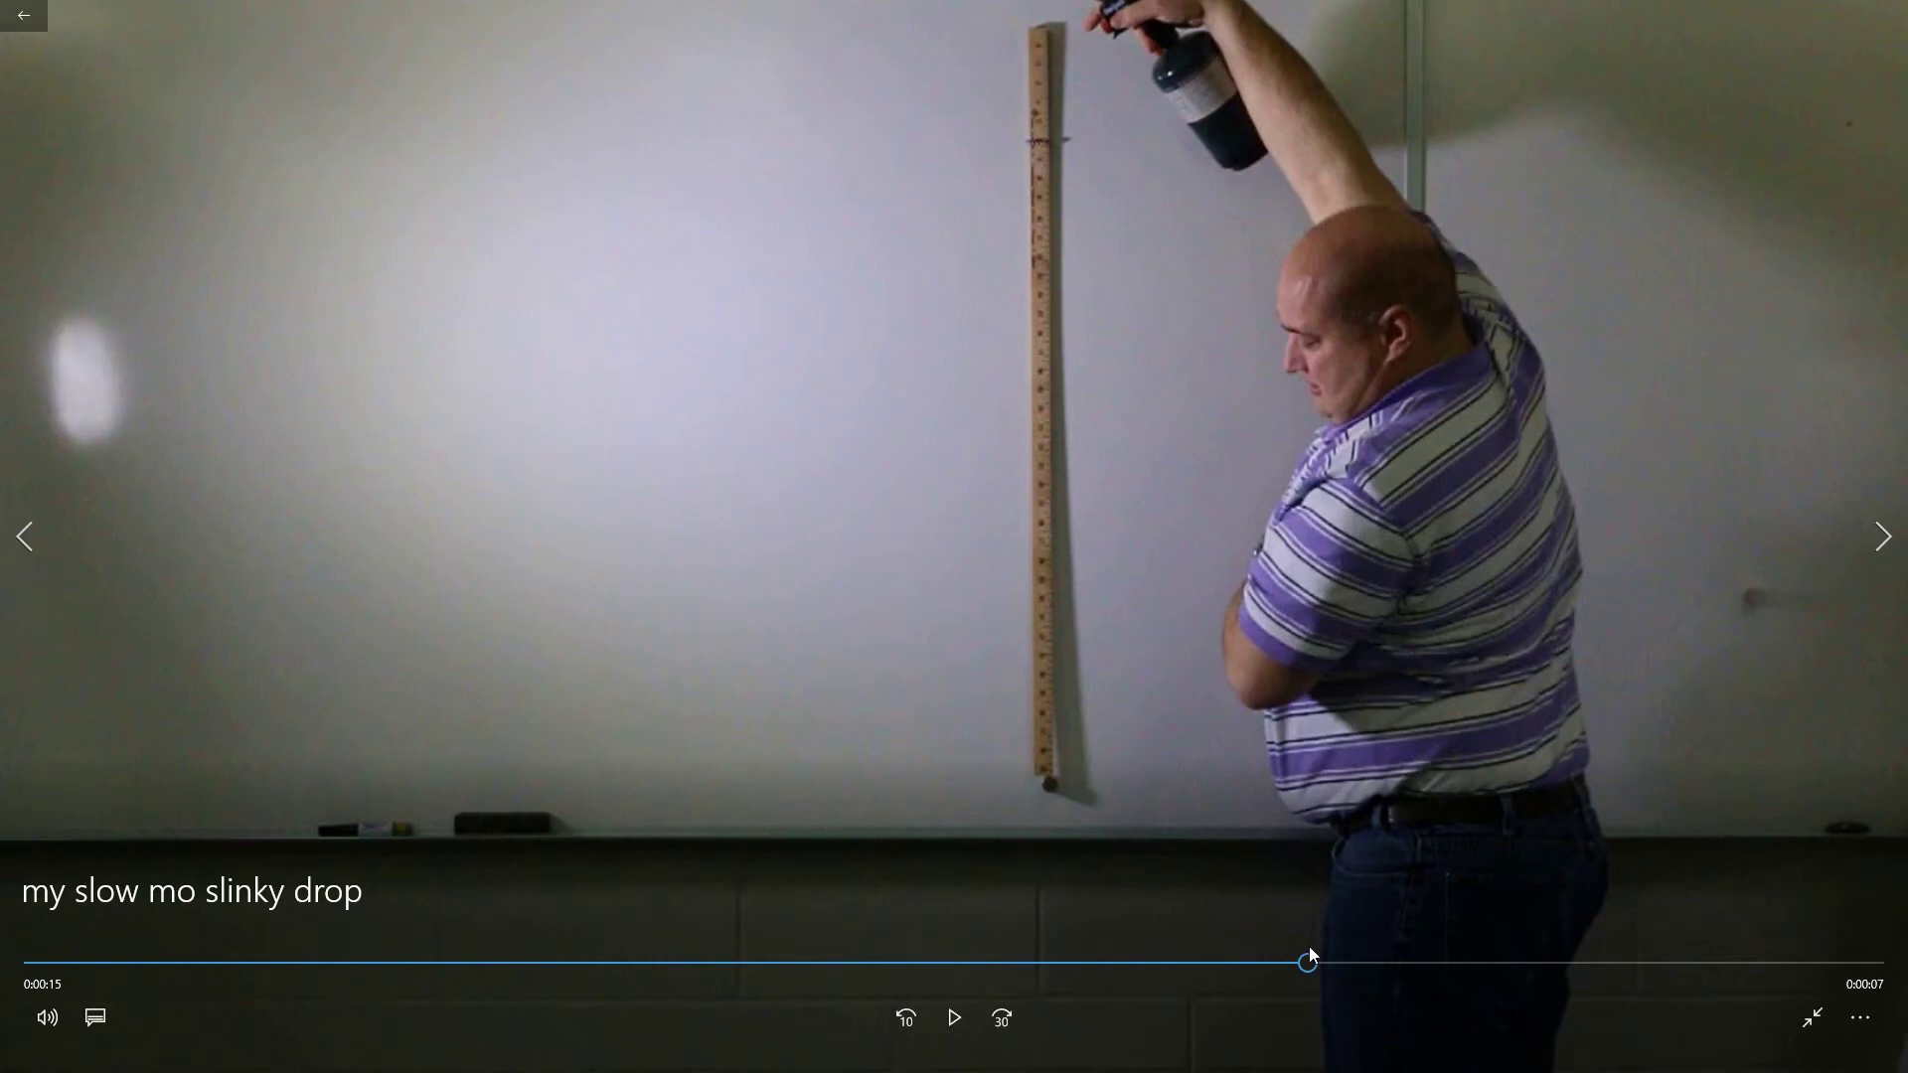
- Rewind the 'my slow mo slinky drop' video to 0:00:14 and play it through the release
drag(1307, 960, 1179, 961)
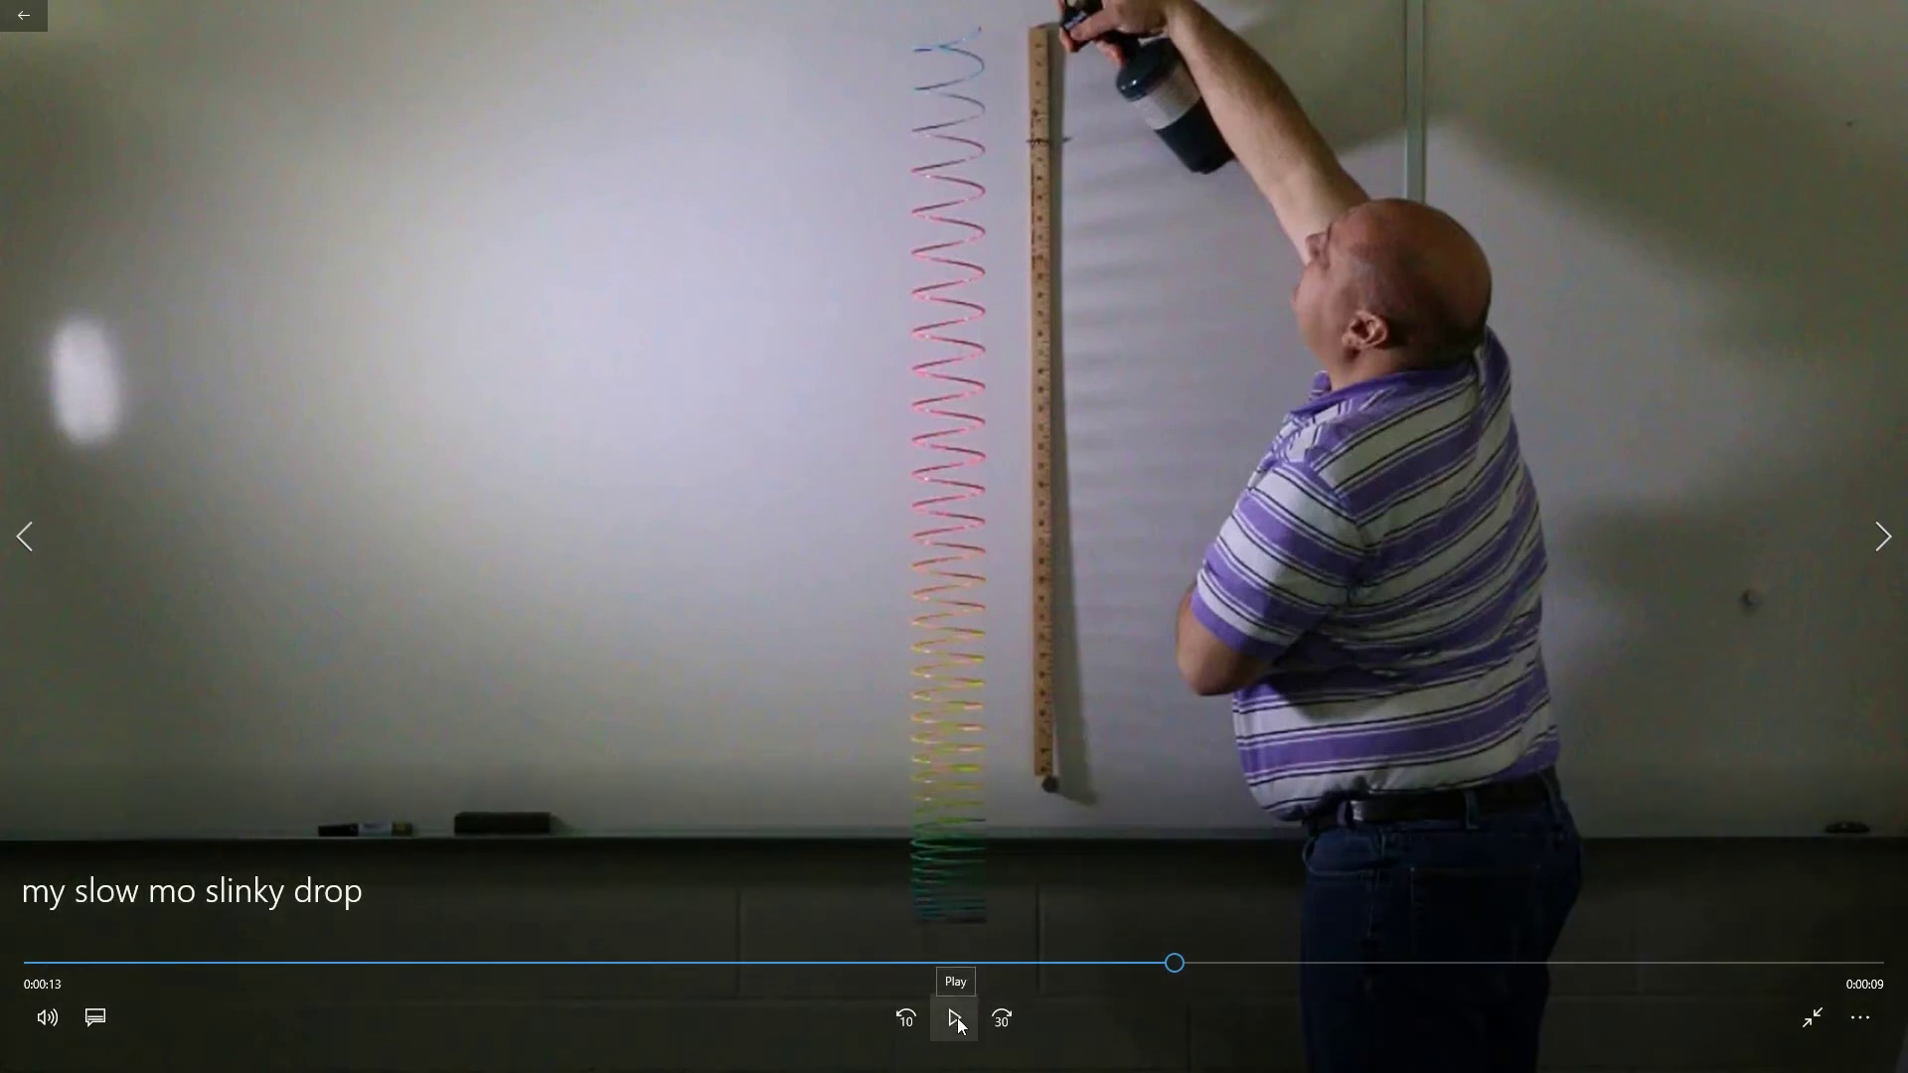
click(957, 1018)
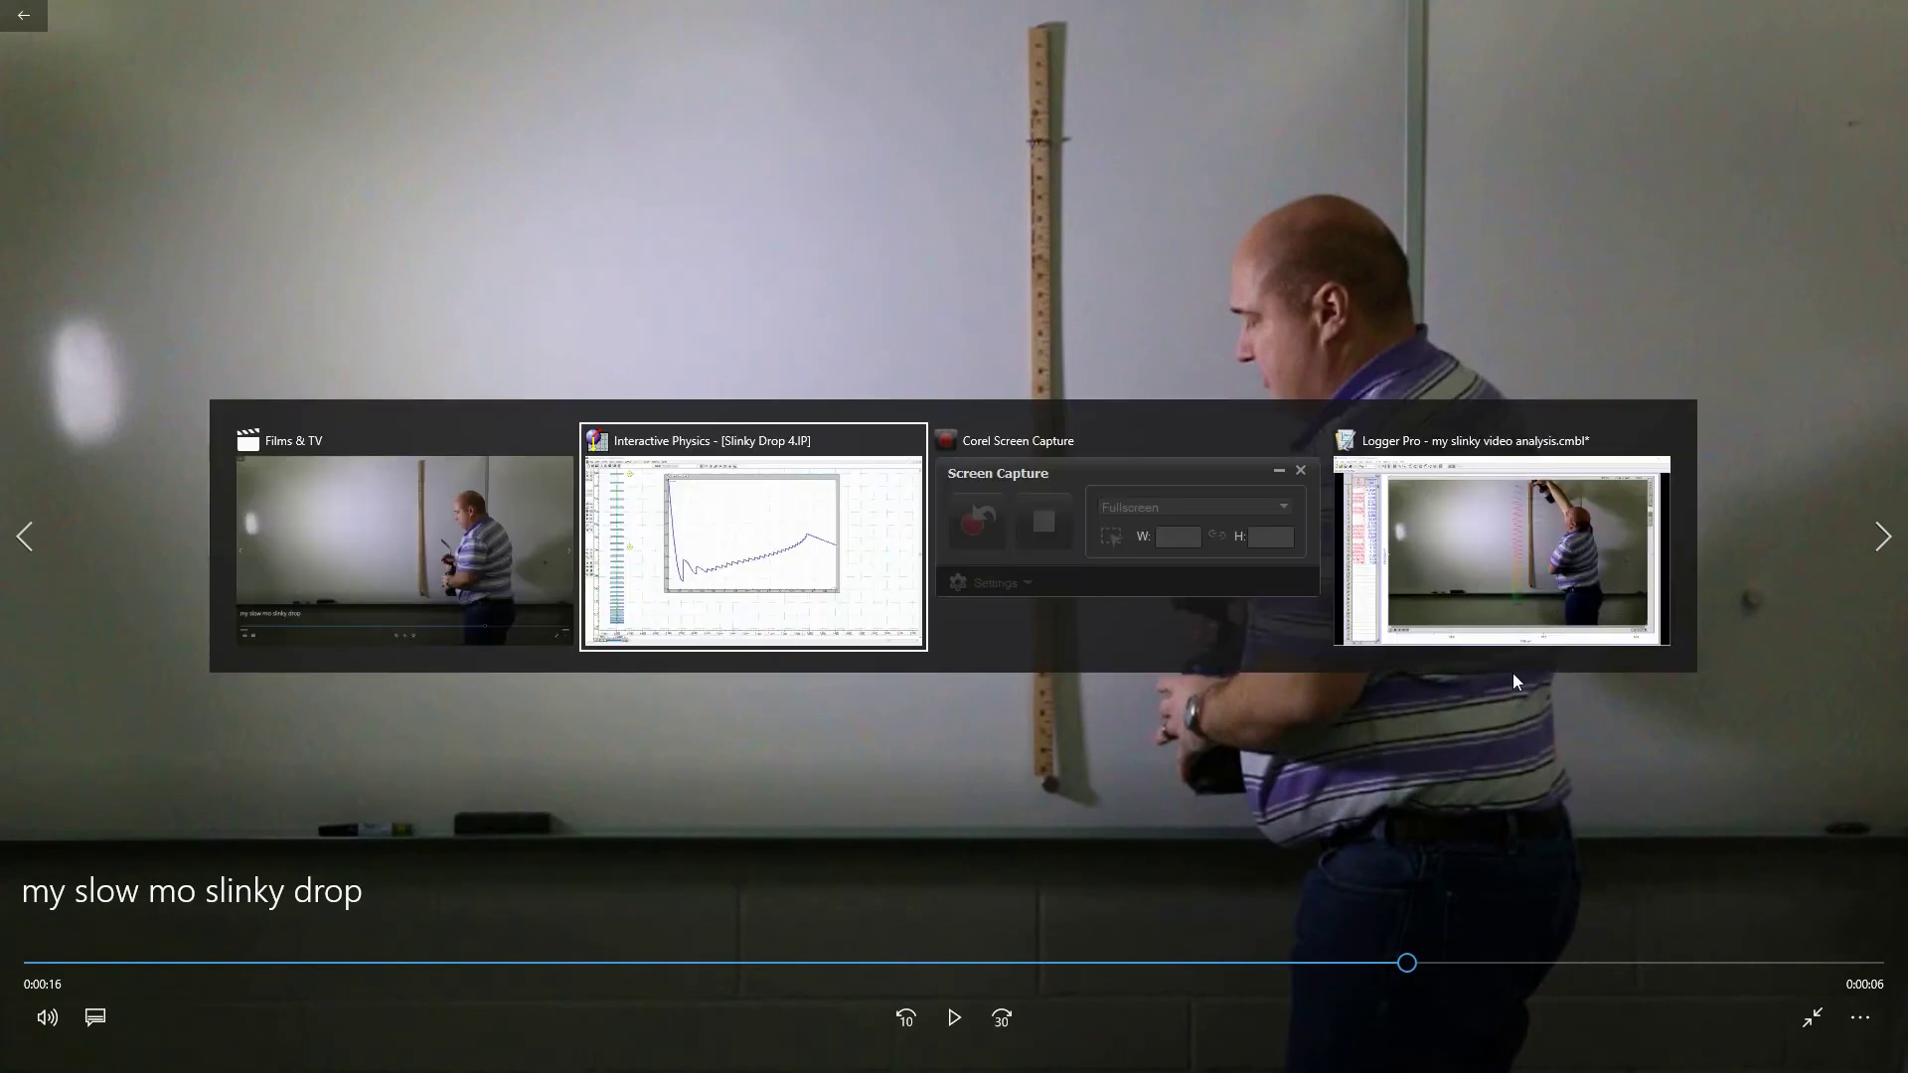
- Bring up the Logger Pro slinky video analysis and step the movie from frame 843 to 858
click(1507, 551)
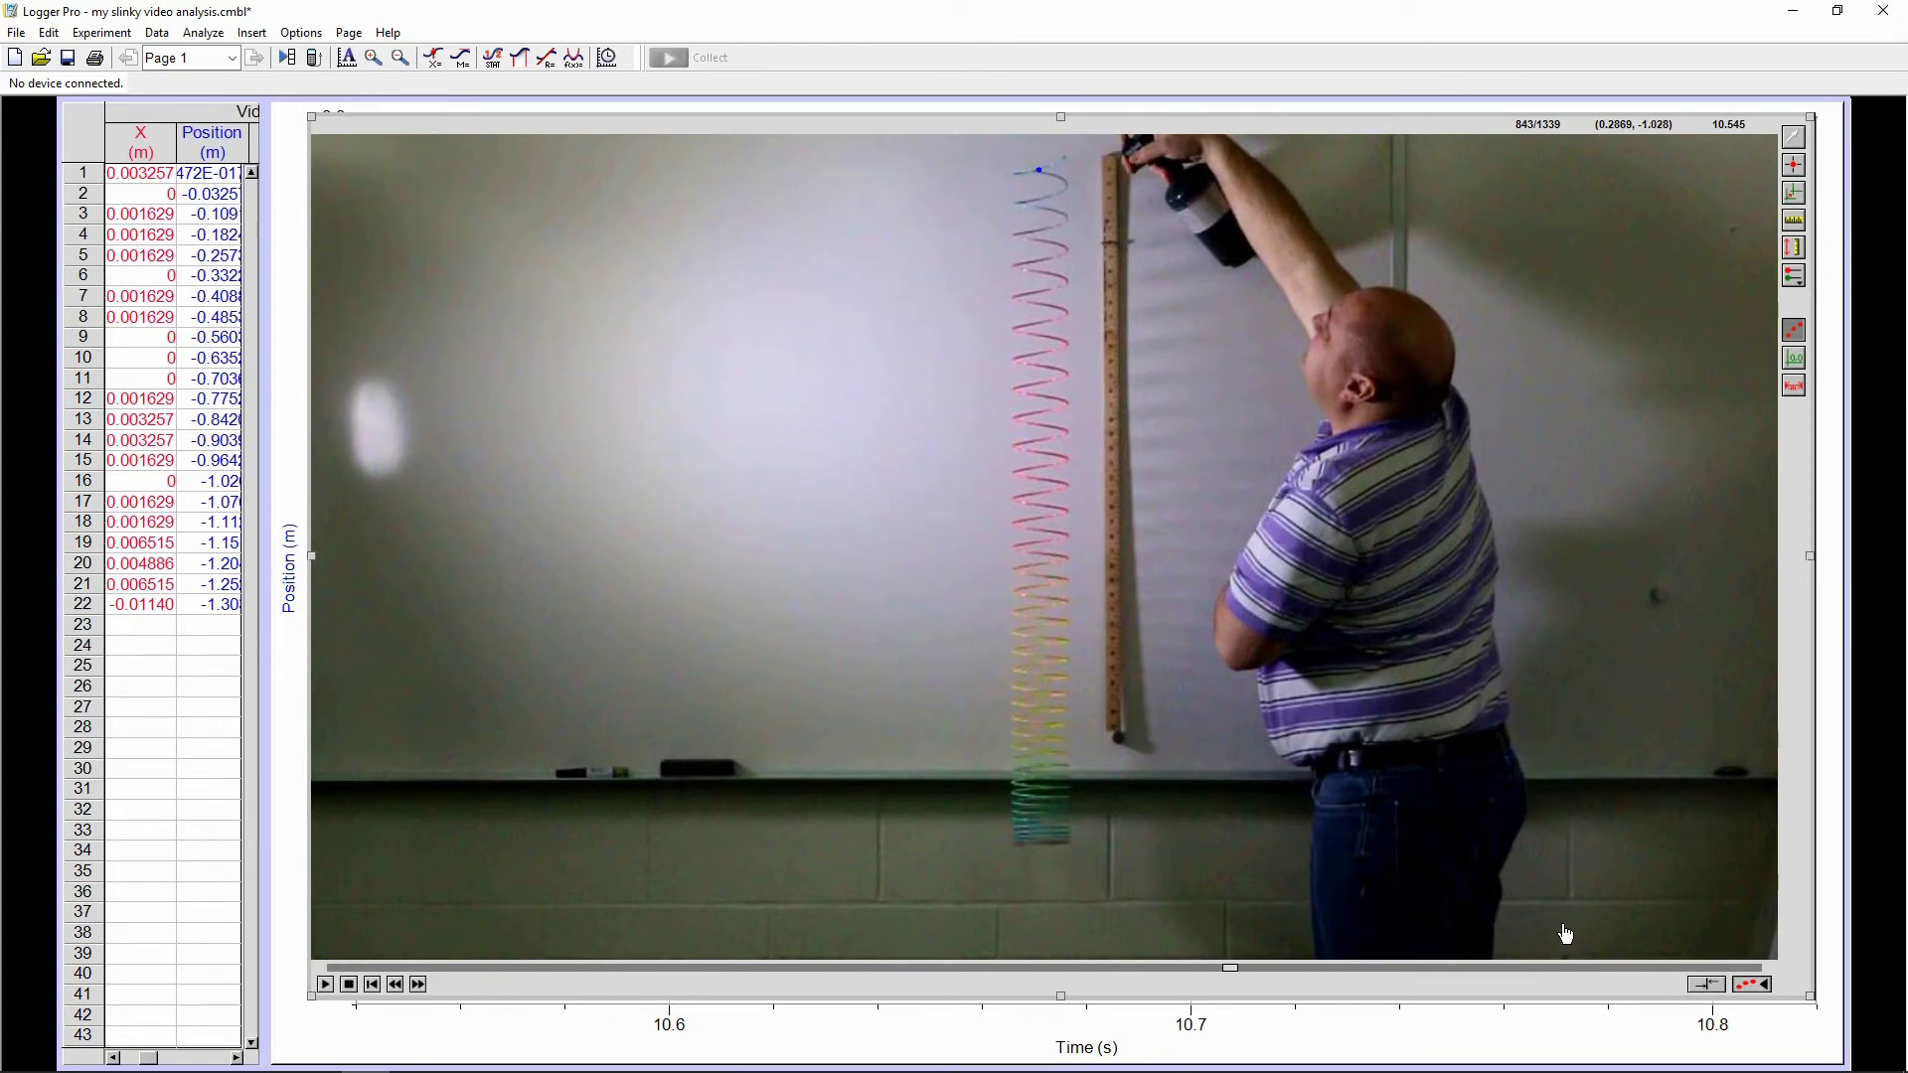
click(418, 984)
click(419, 984)
click(418, 984)
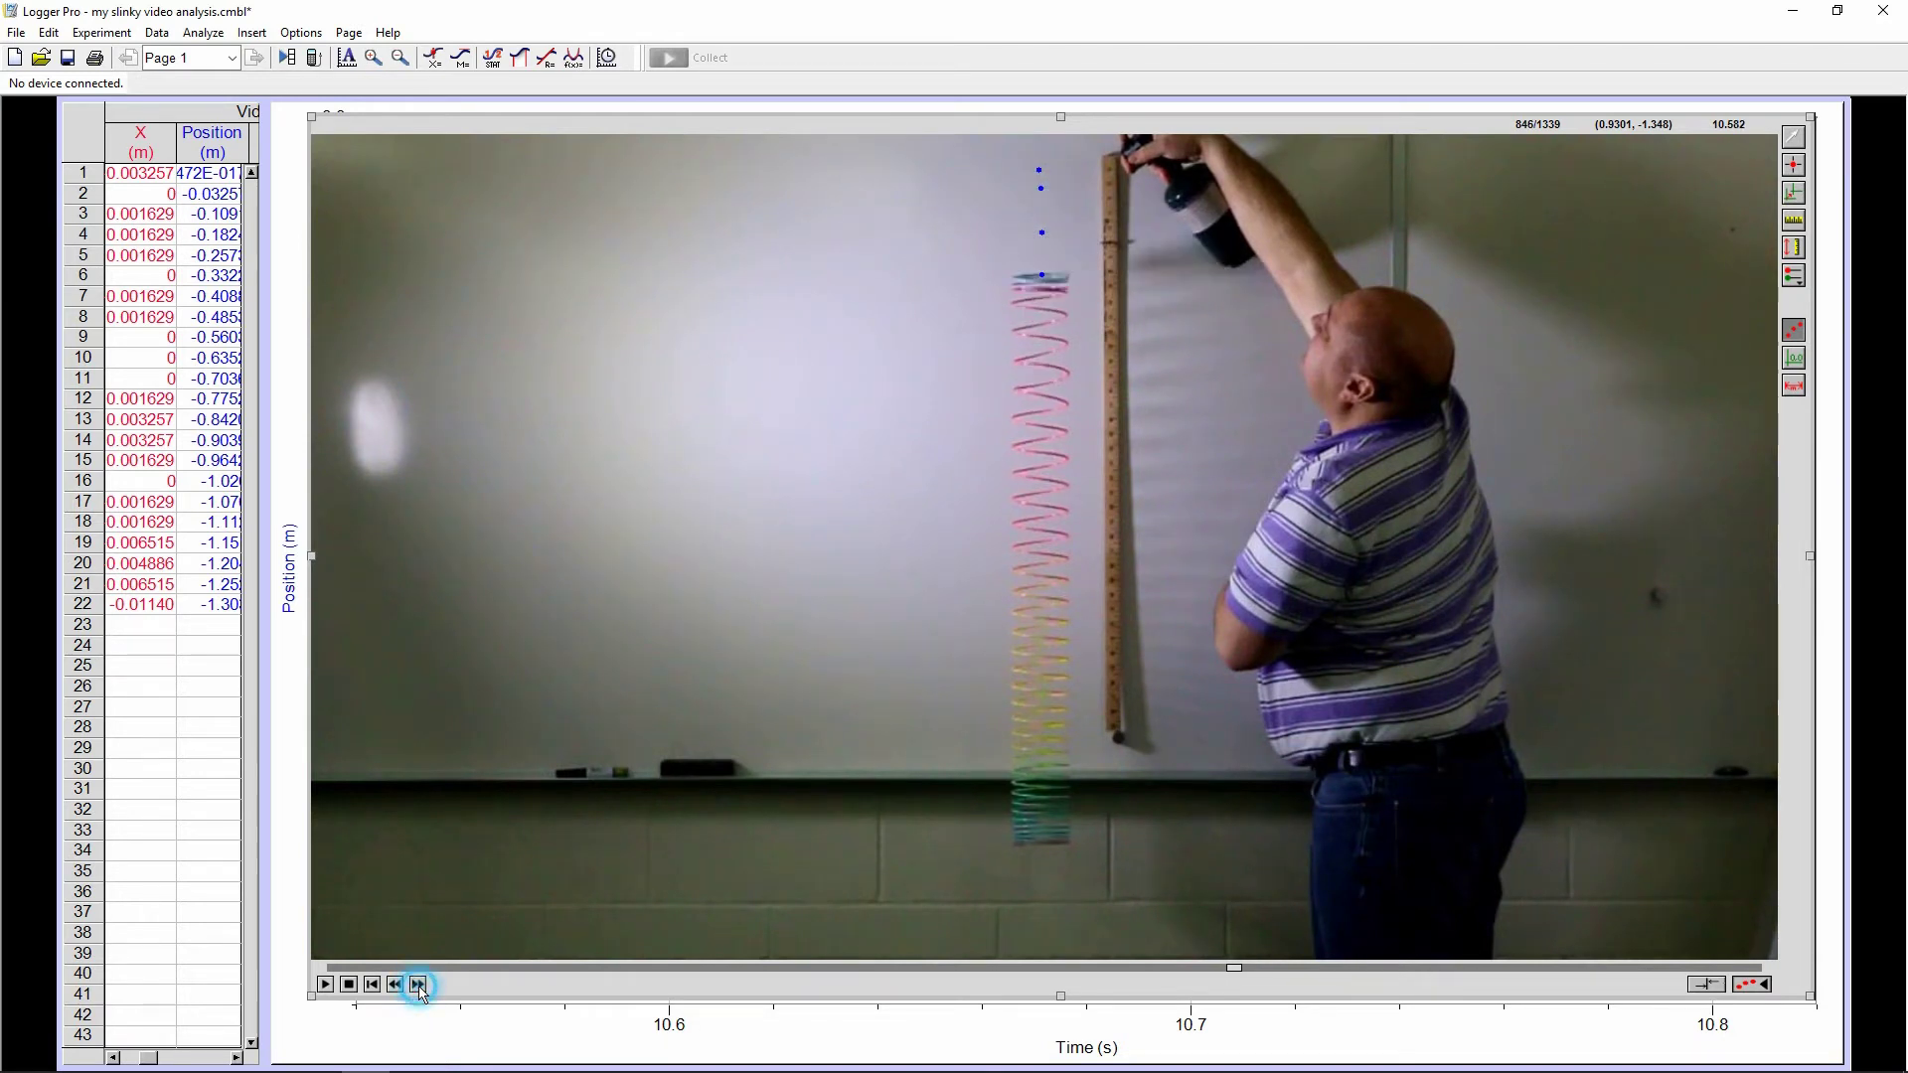
click(418, 984)
click(418, 984)
click(418, 983)
click(418, 984)
click(419, 983)
click(419, 984)
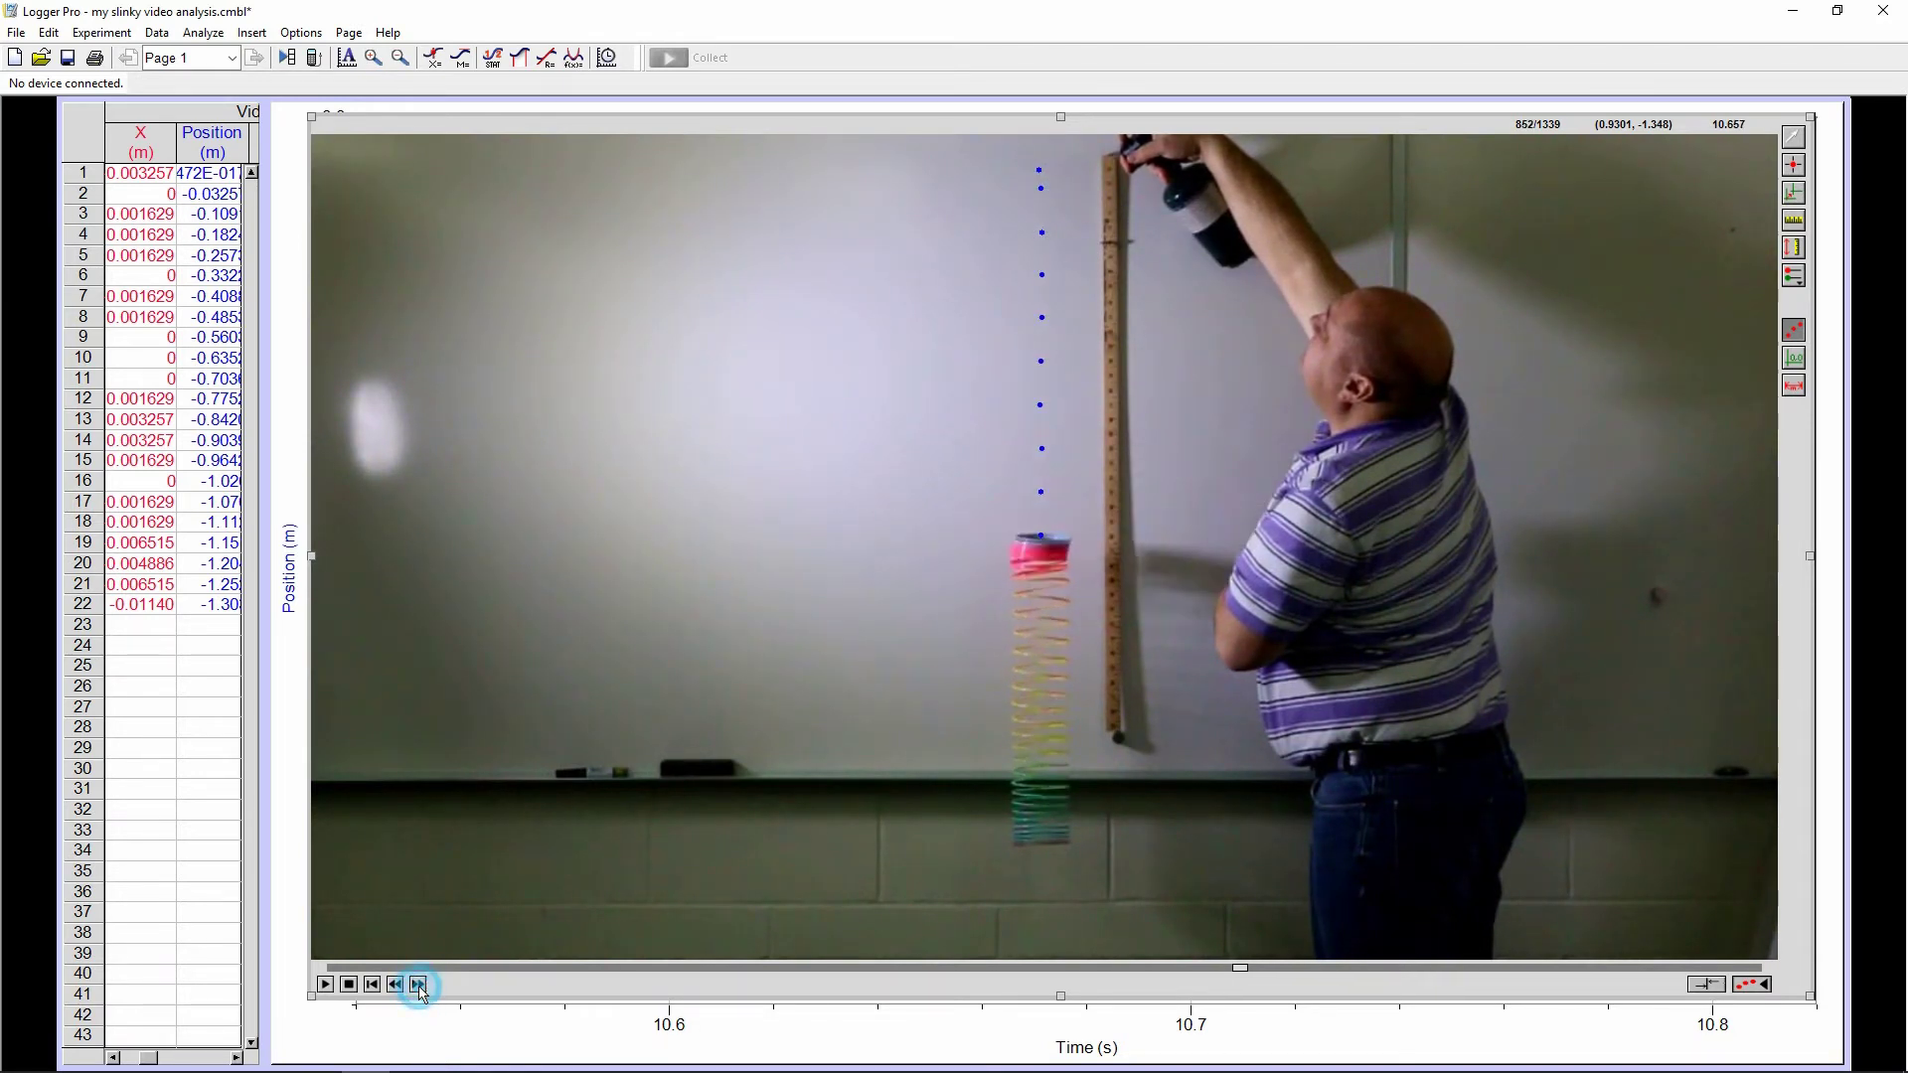
click(419, 984)
click(419, 984)
click(419, 984)
click(419, 984)
click(419, 984)
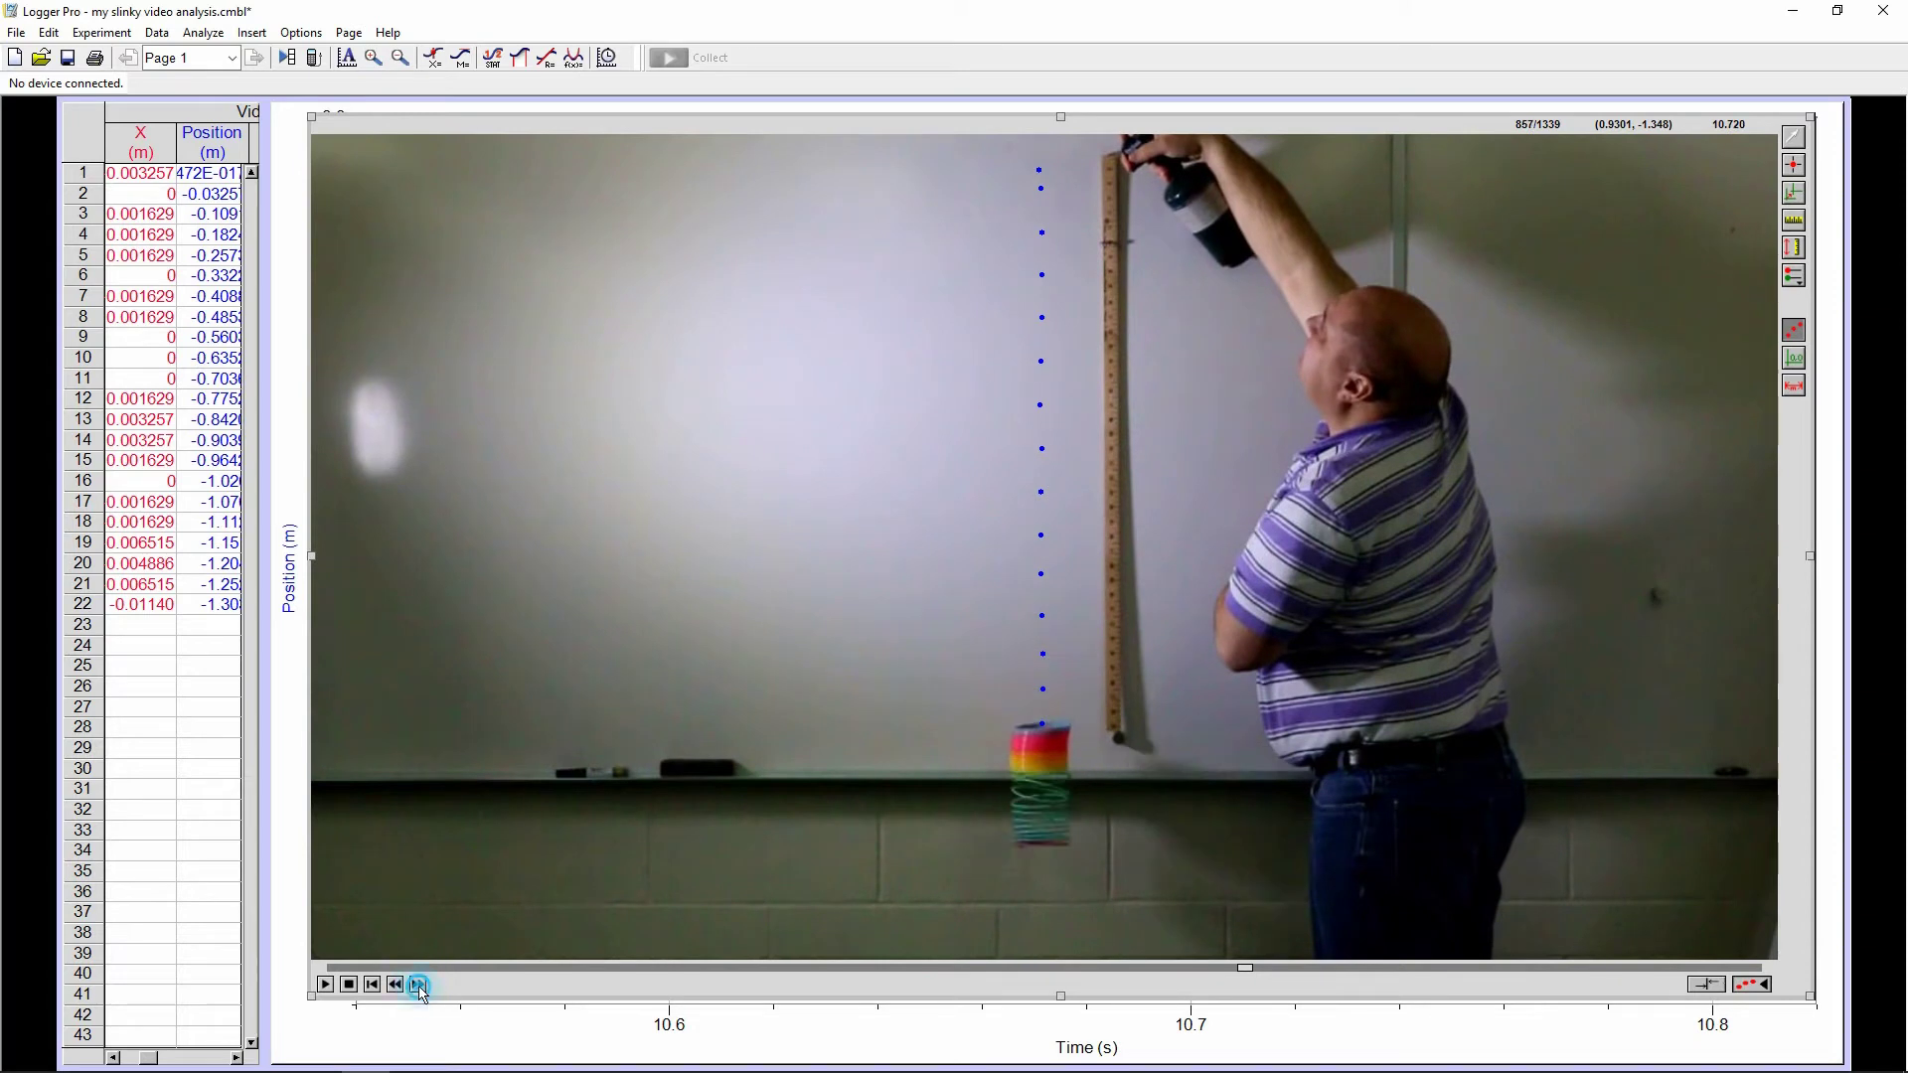
click(418, 984)
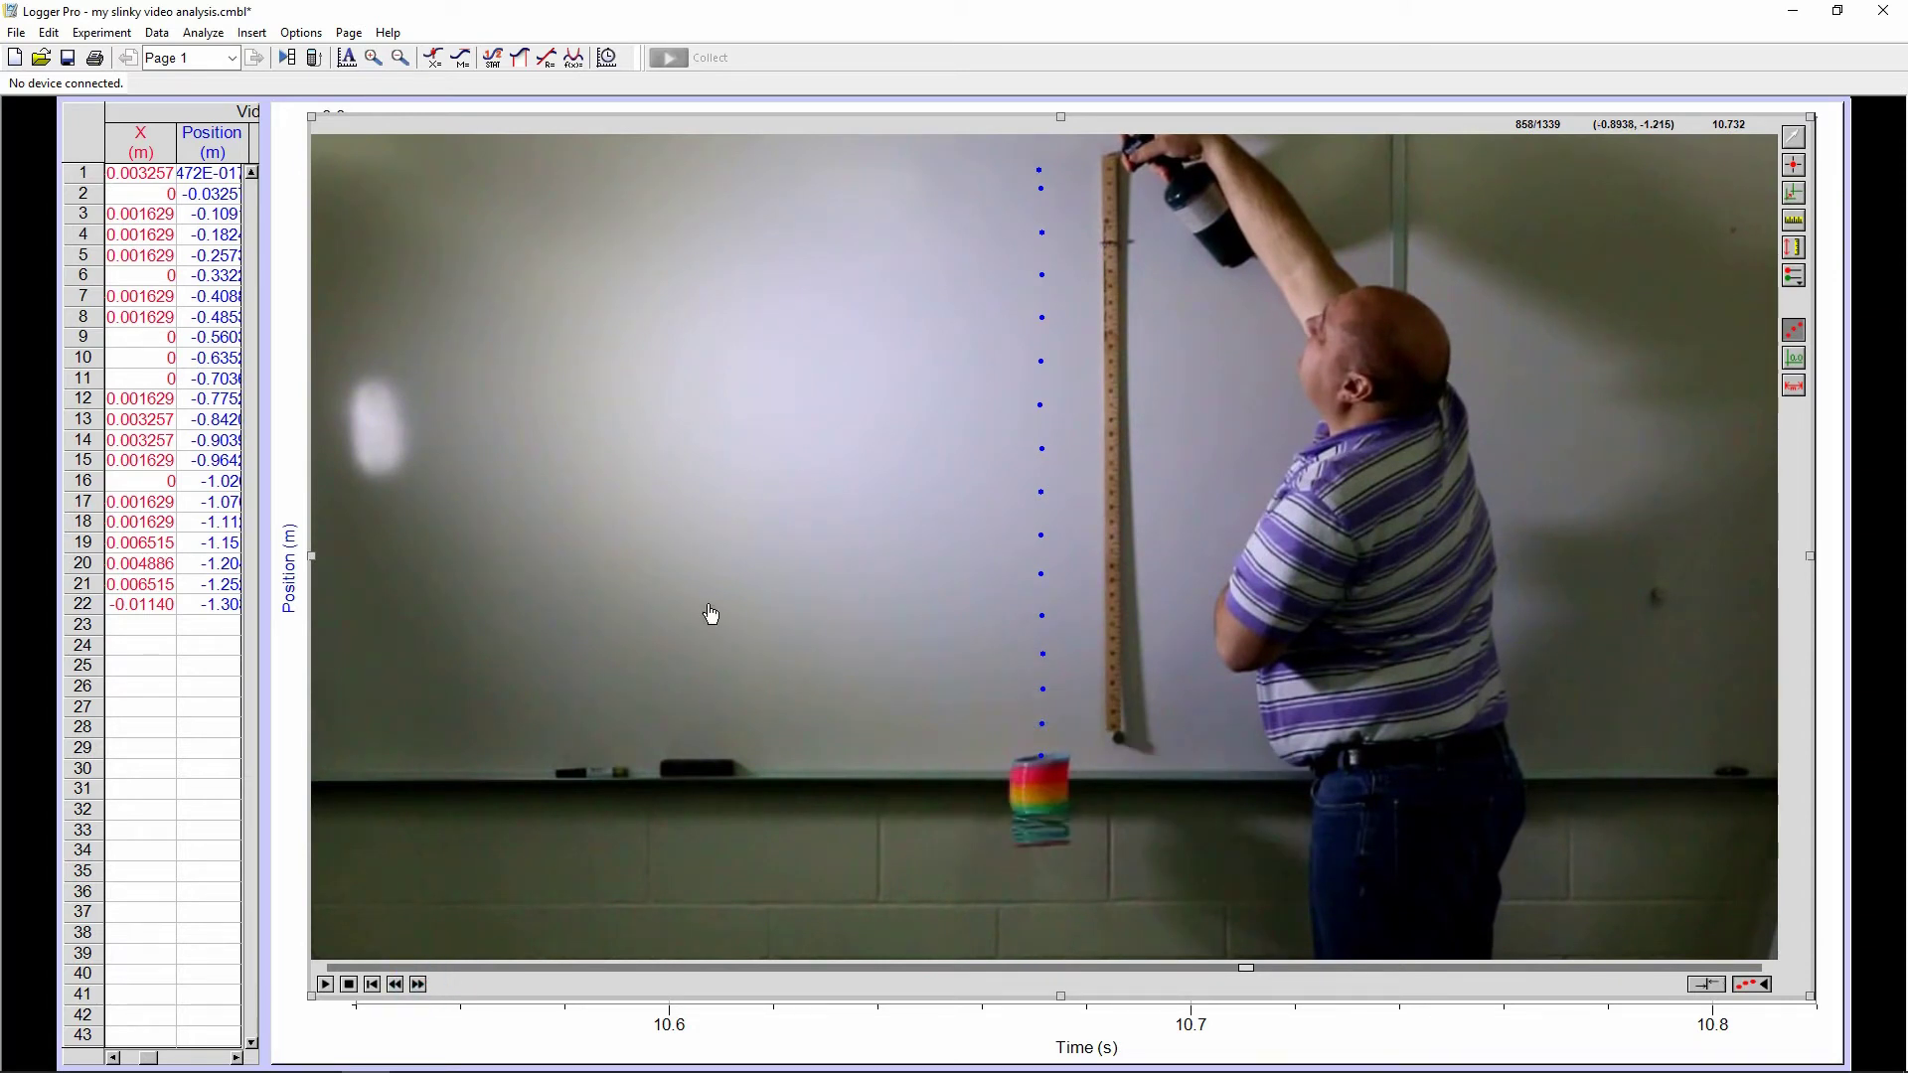
- Send the movie behind the graph and change the vertical axis from position to velocity
right_click(710, 485)
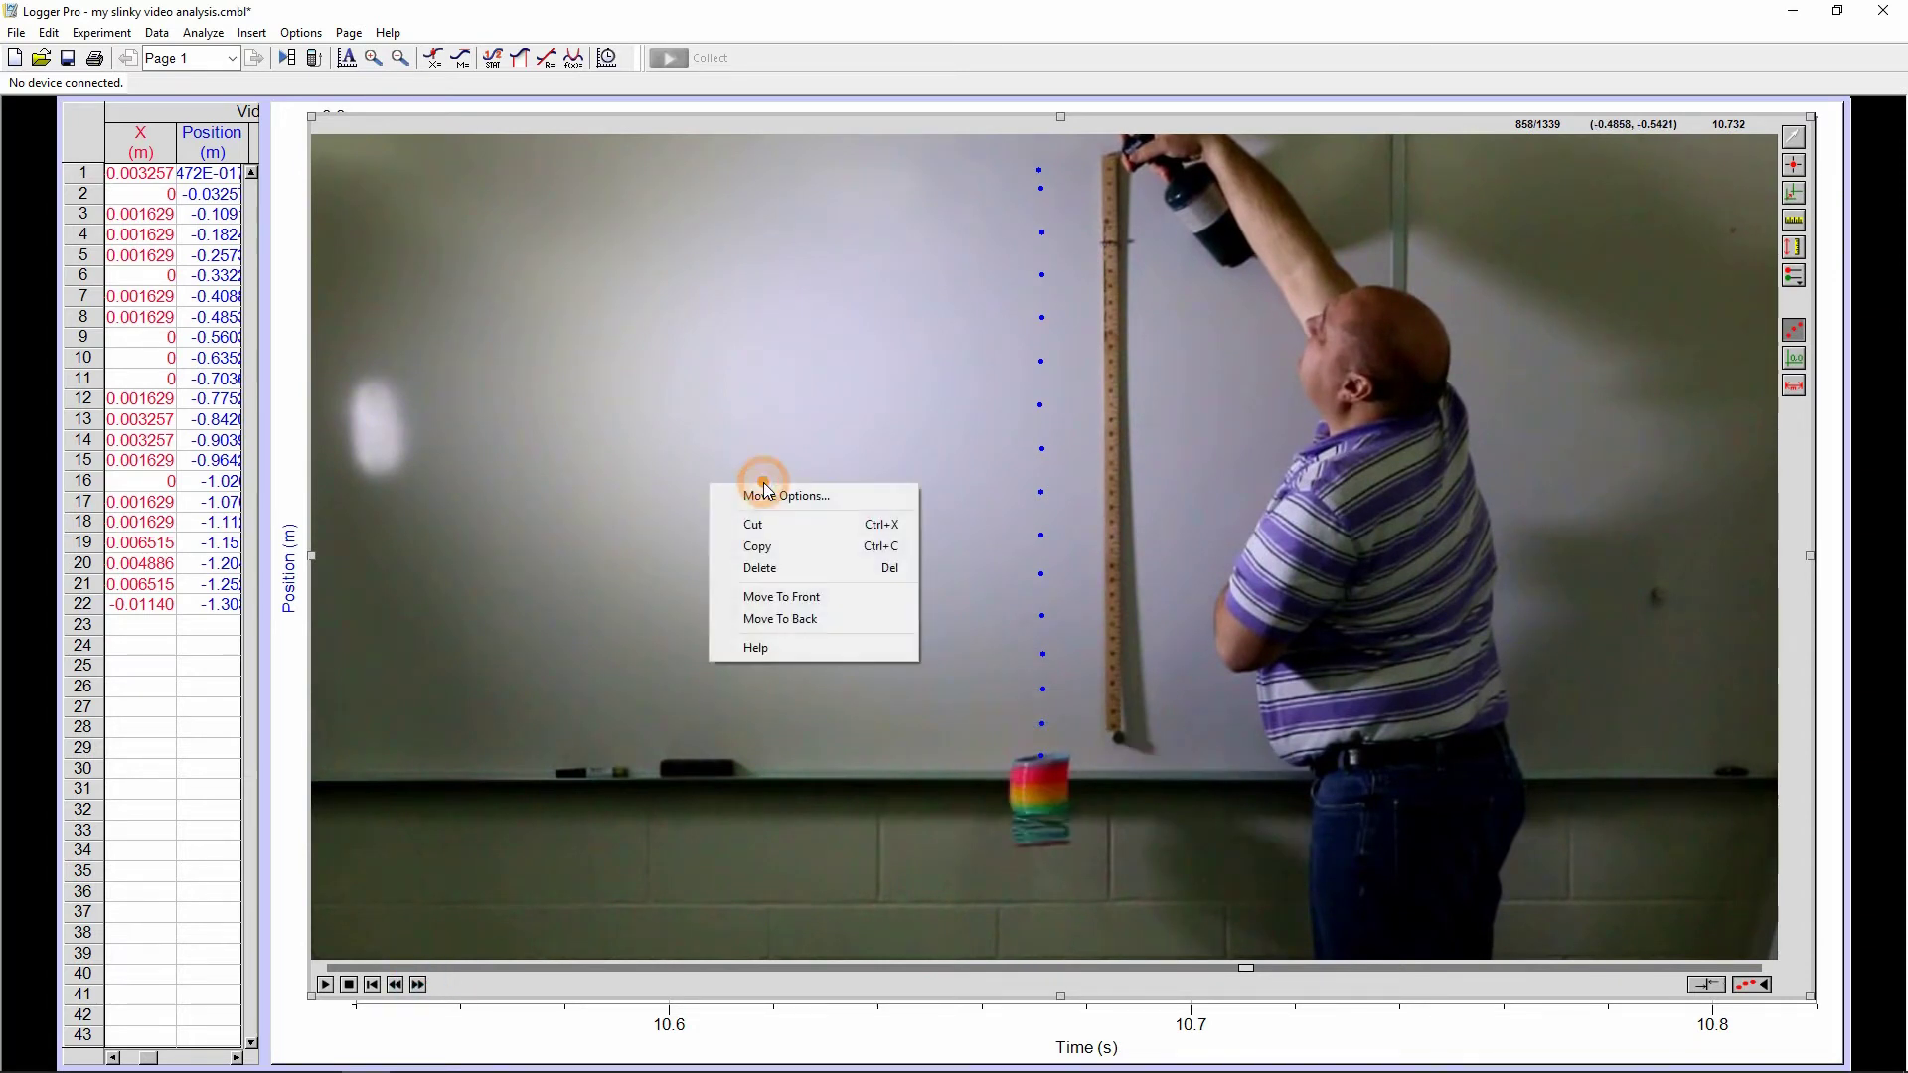
click(820, 617)
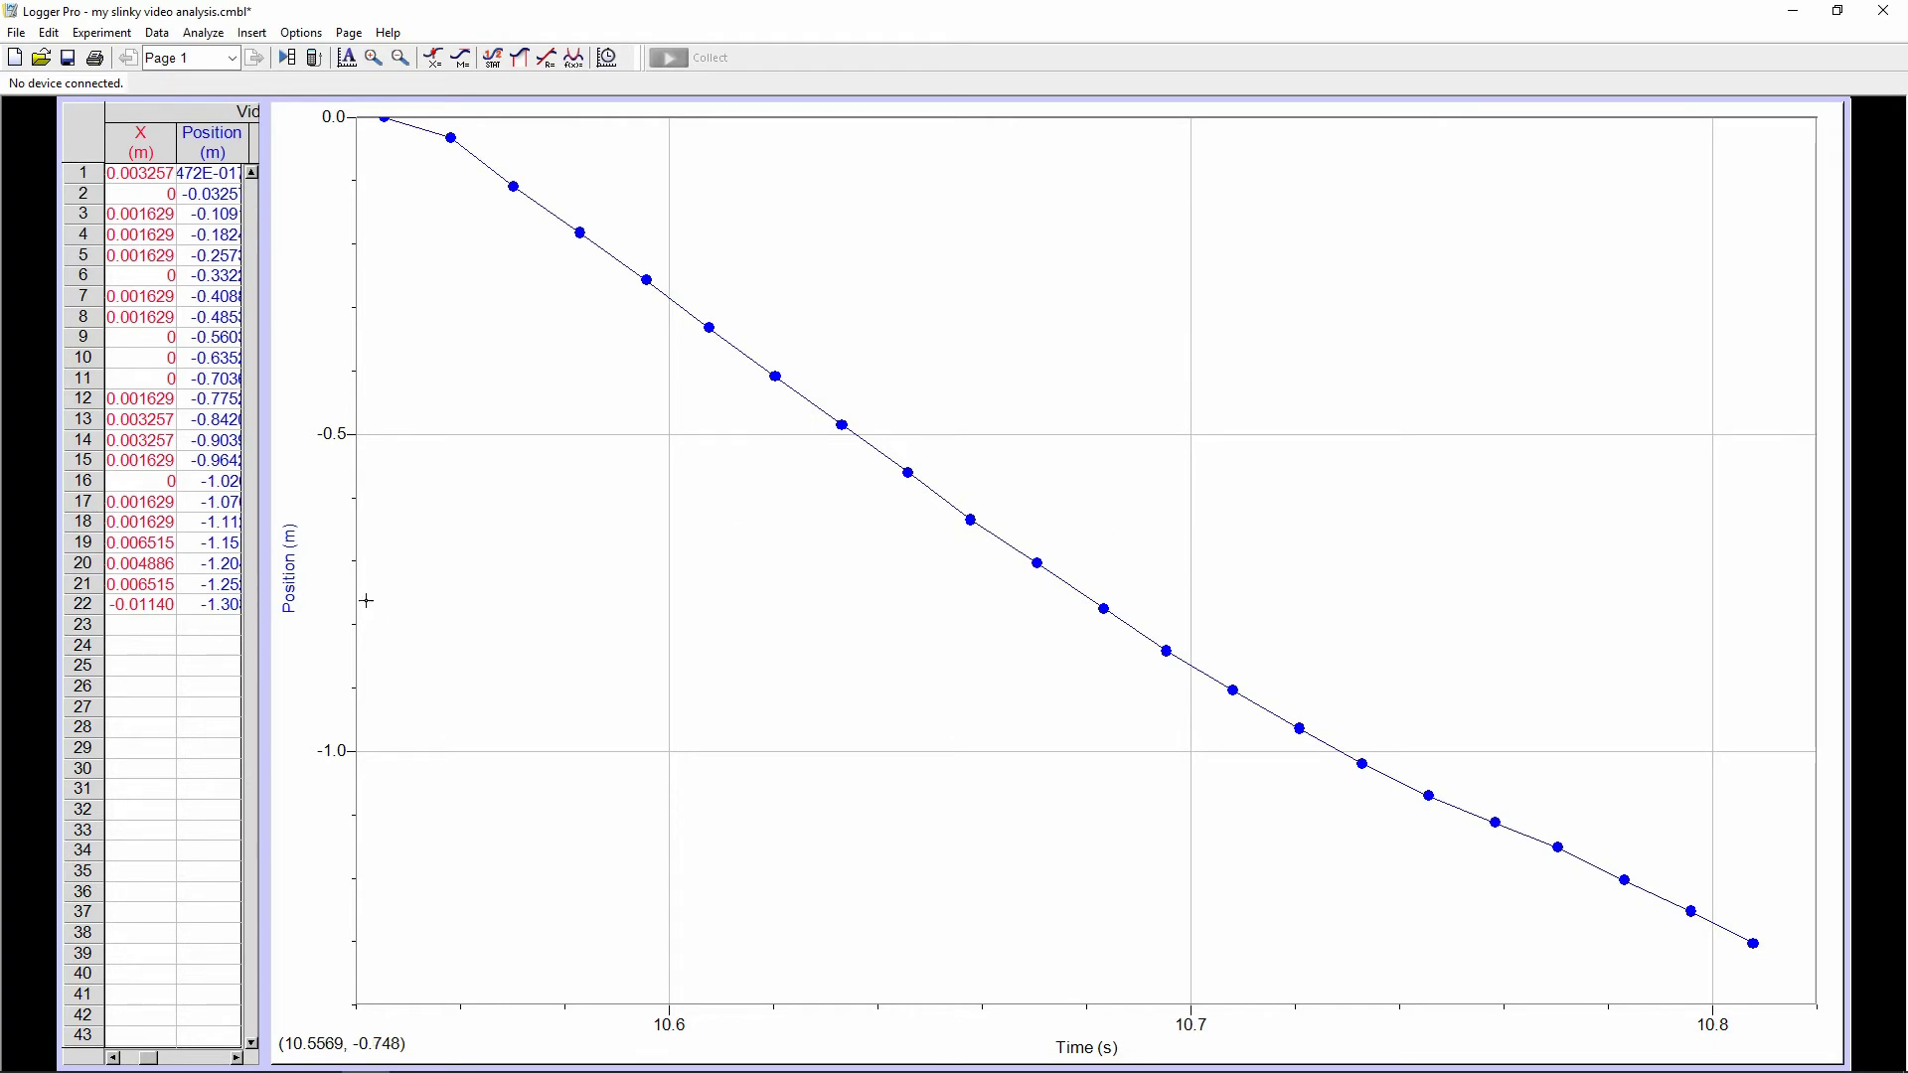
click(289, 563)
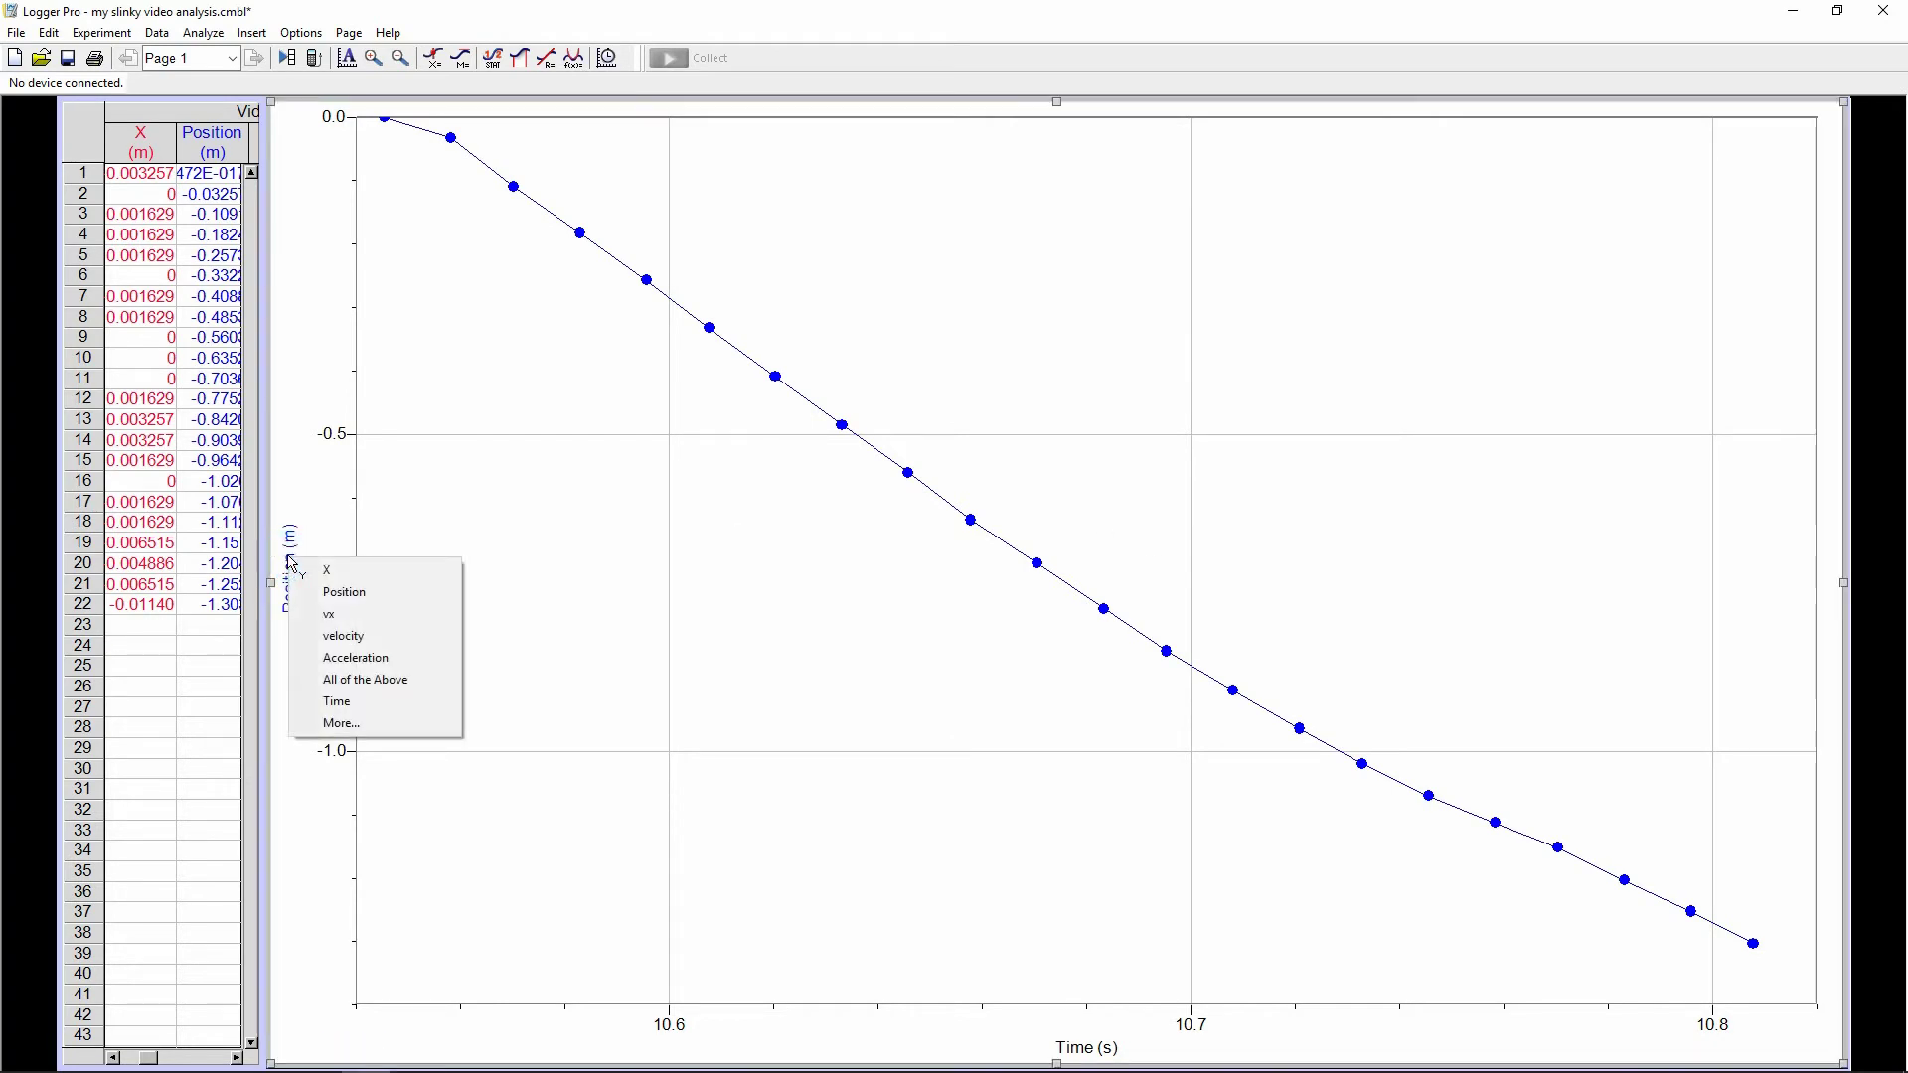
click(344, 637)
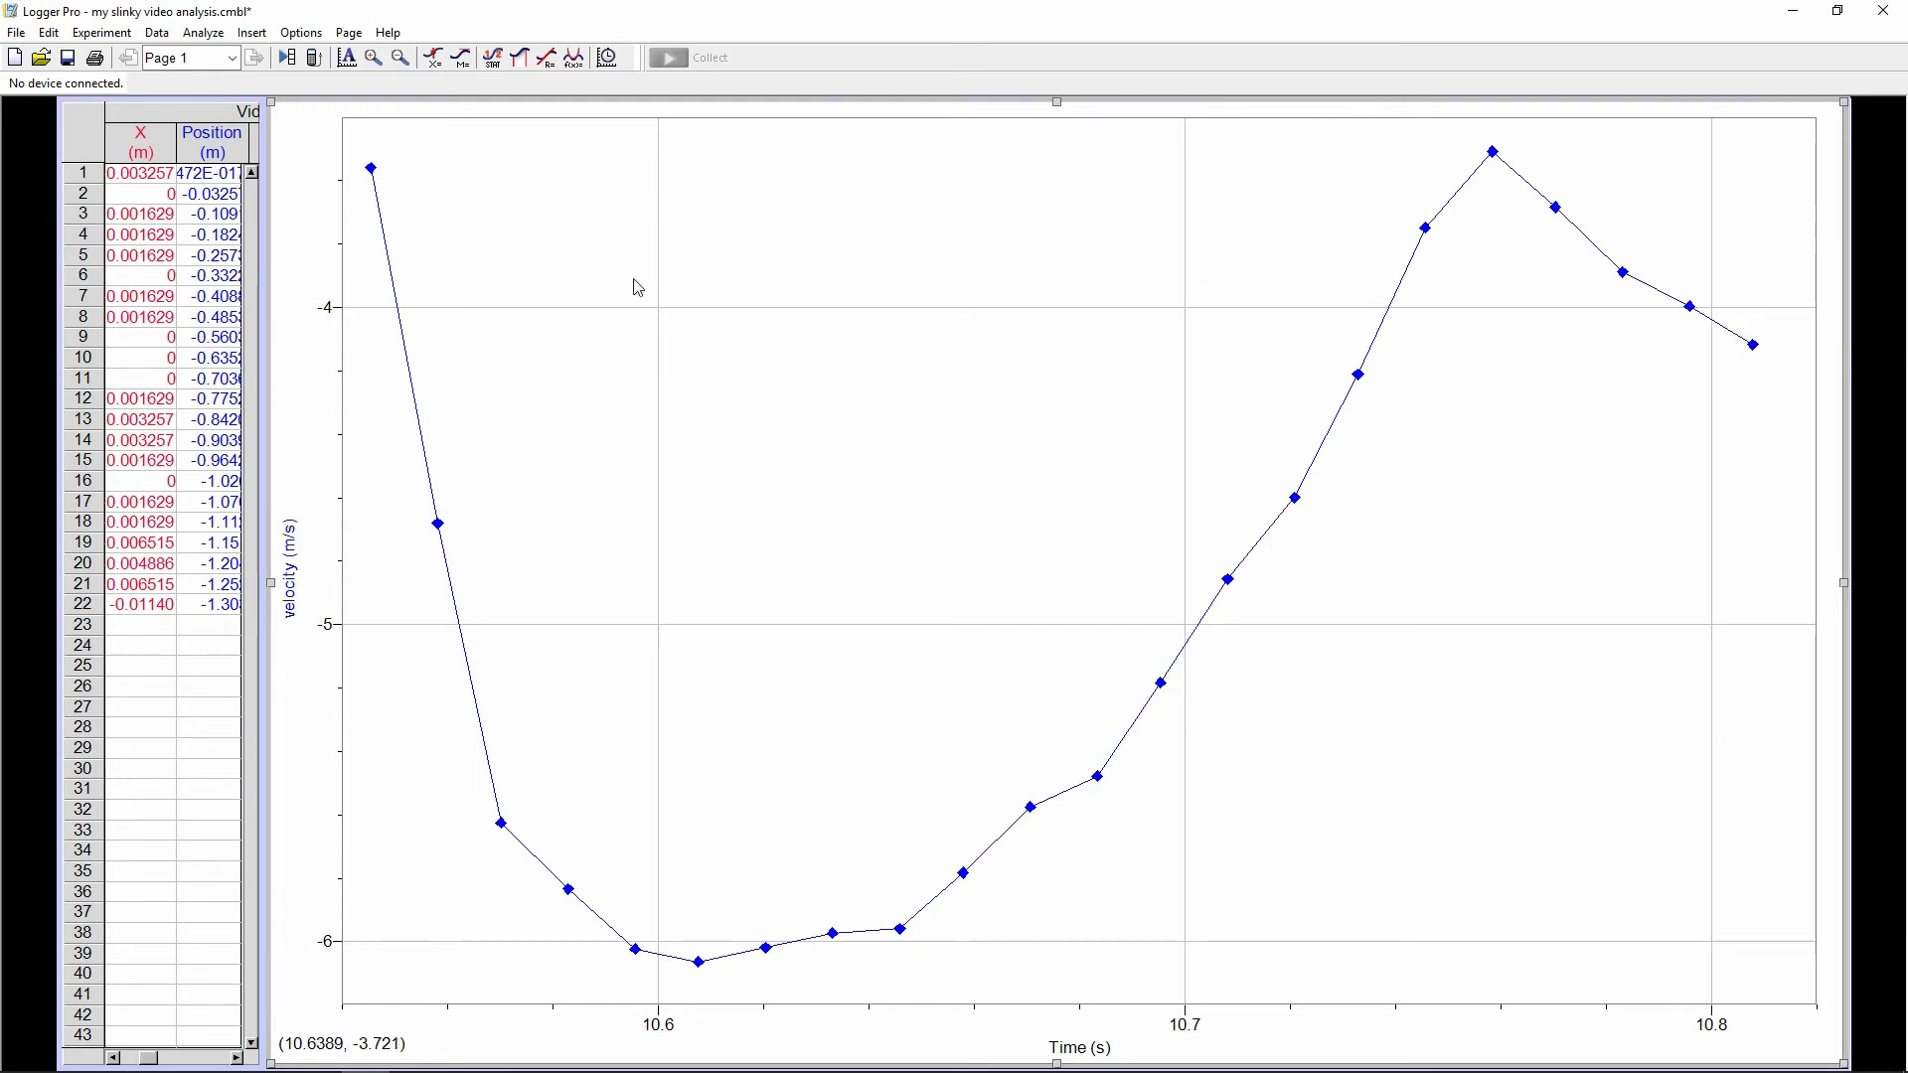
- Change the graph's vertical axis from velocity to Acceleration
click(294, 555)
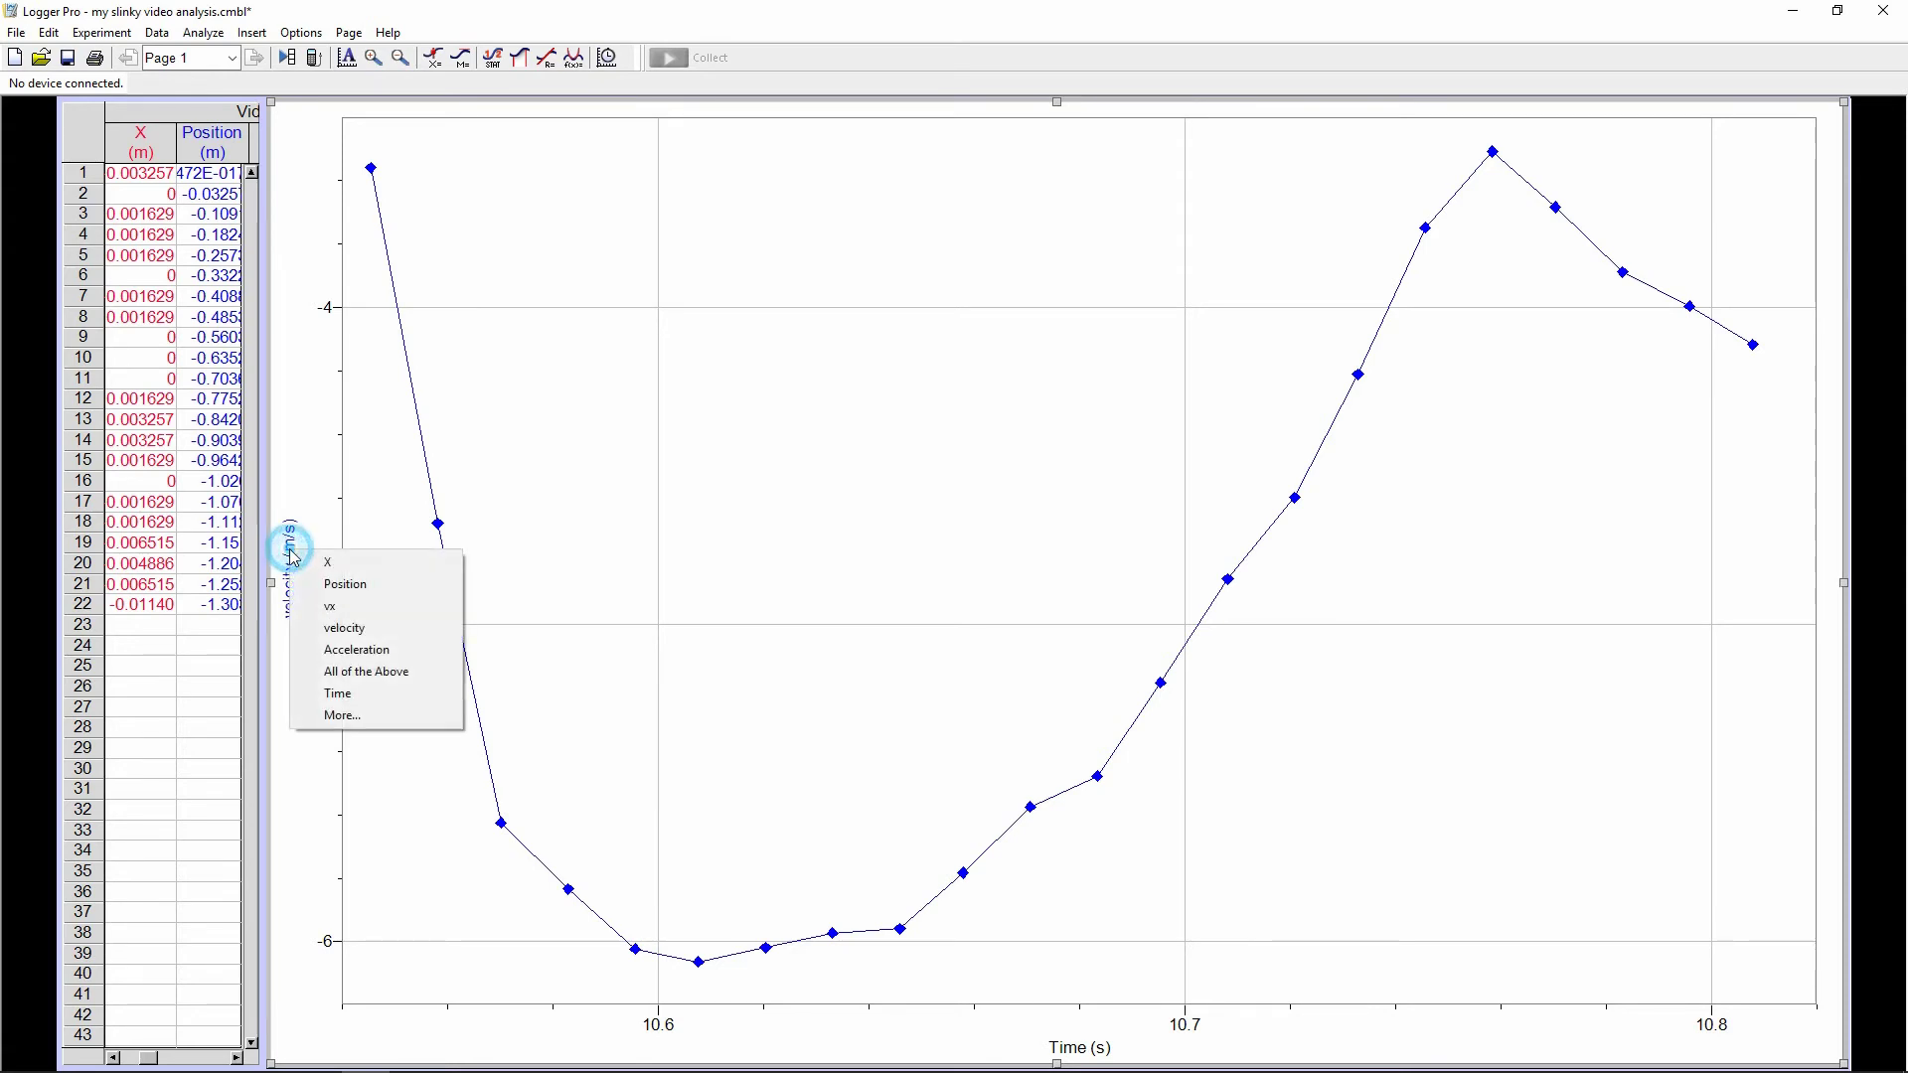
click(341, 652)
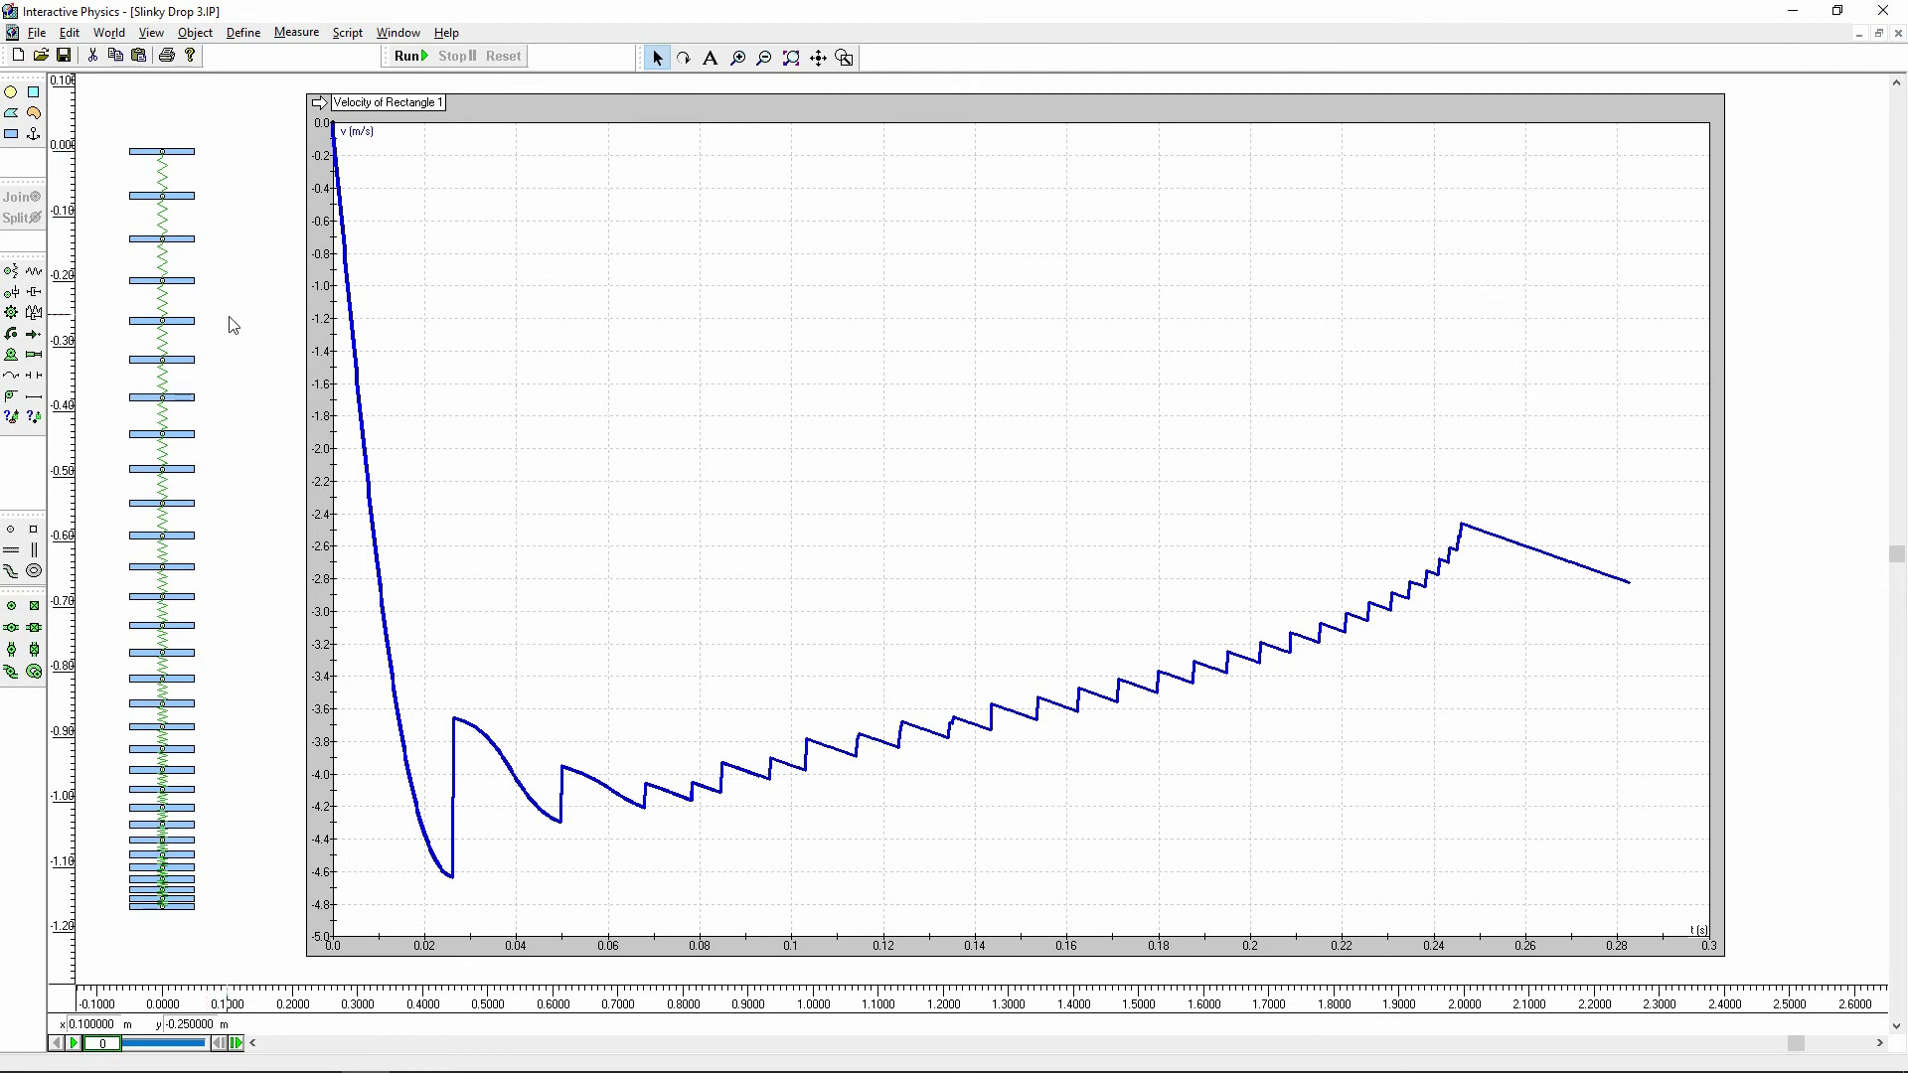
- Run the Slinky Drop 3 simulation so the top block begins descending toward the lower coils
click(408, 57)
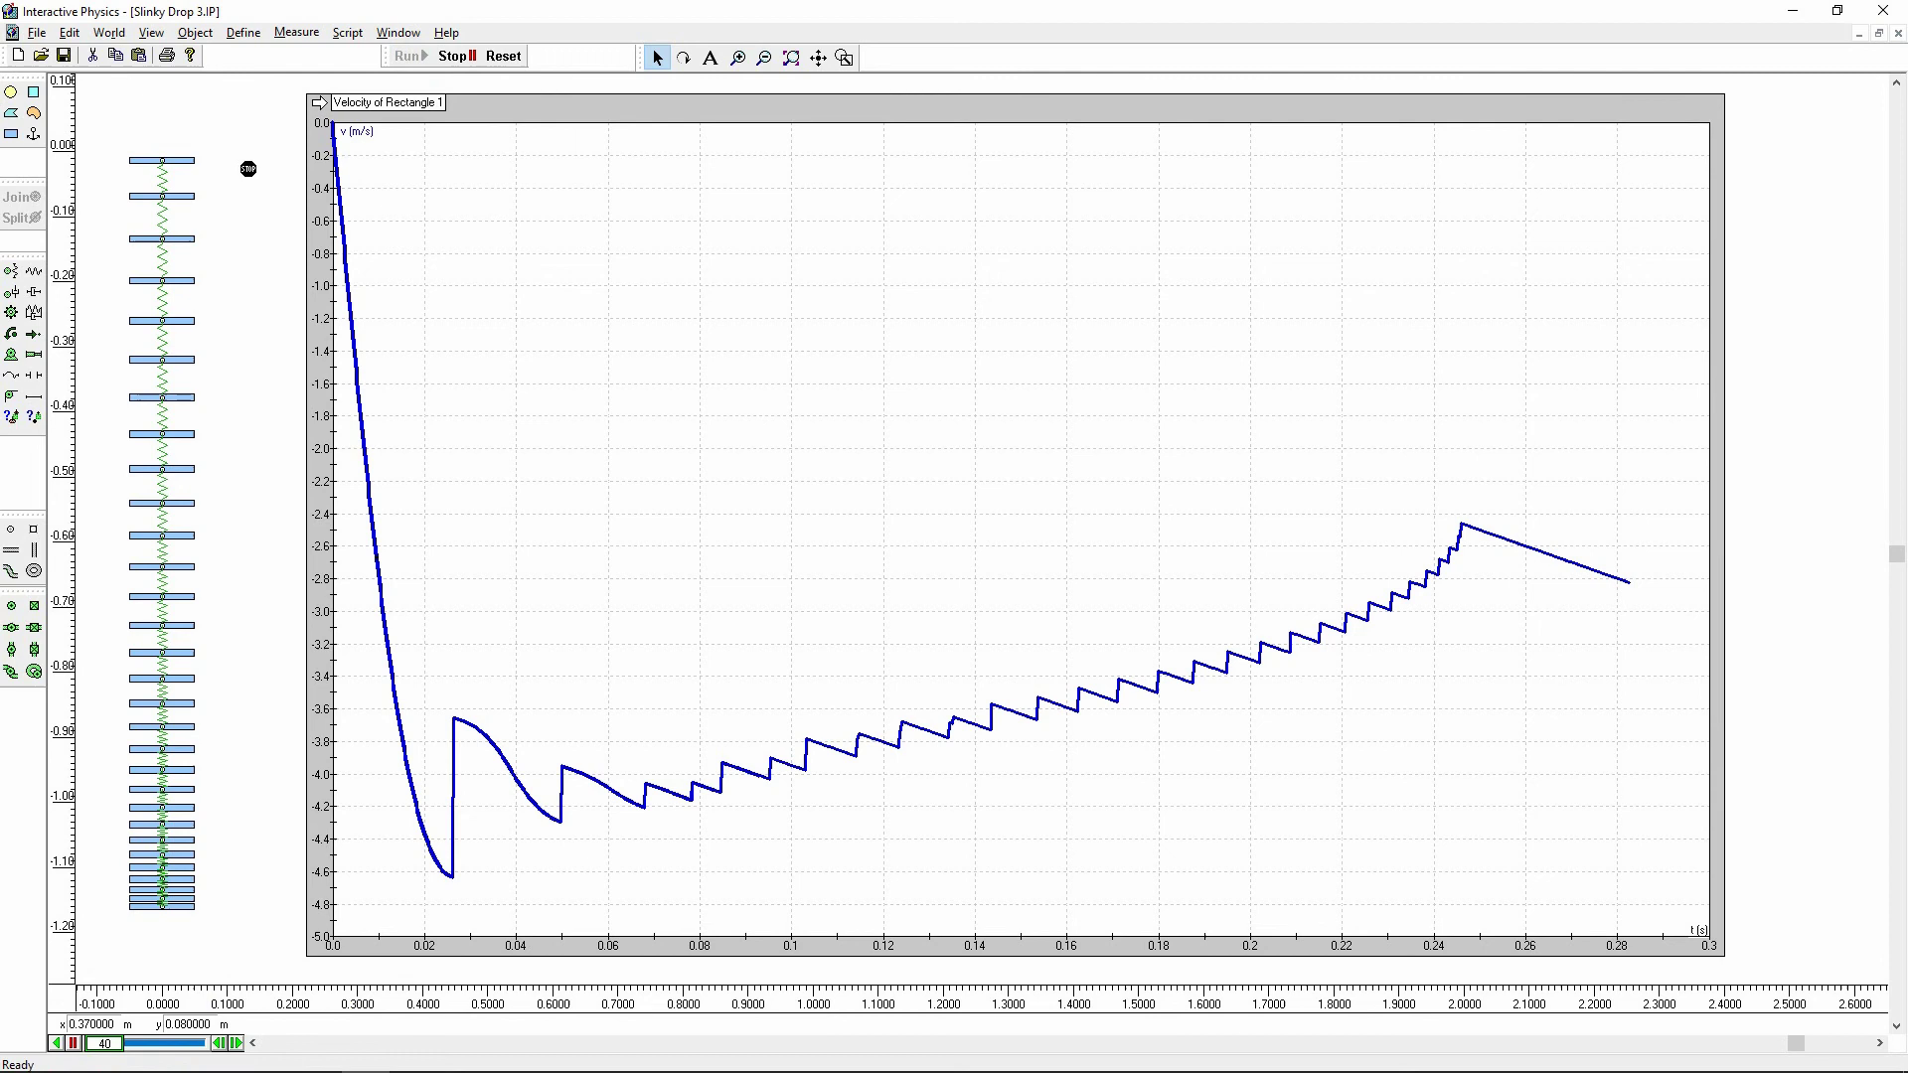